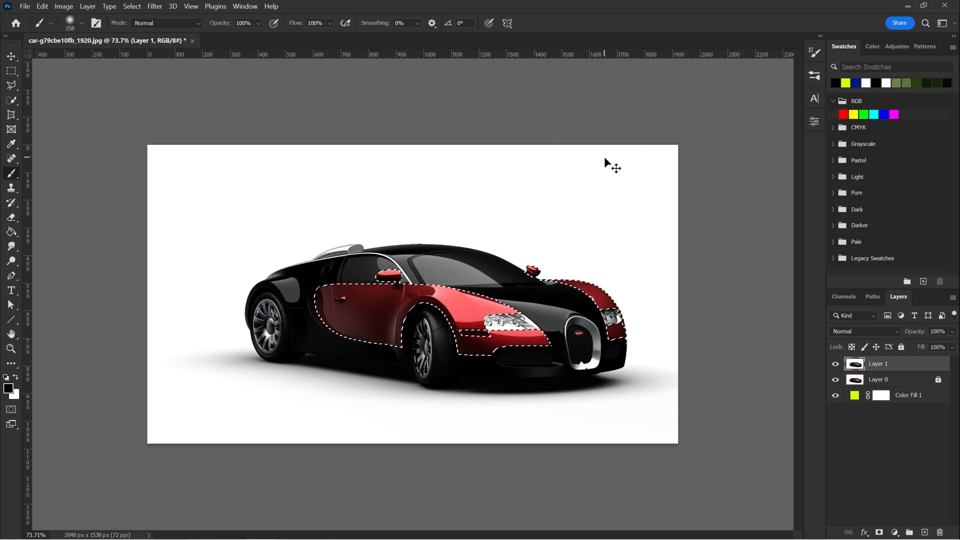
Add a layer mask to Layer 1 from the selected red body panels and hide the Color Fill 1 layer
{"action": "key", "text": "v"}
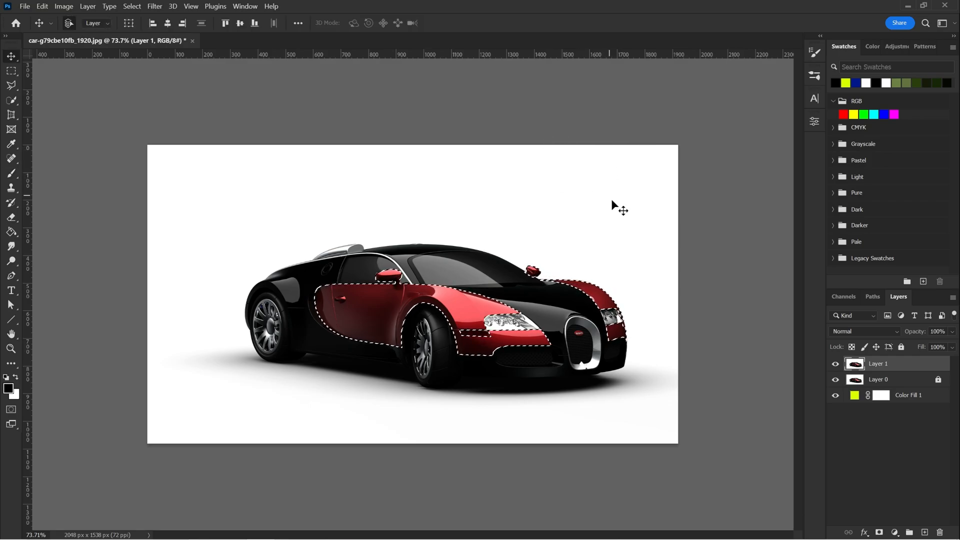
{"action": "left_click", "coordinate": [879, 532]}
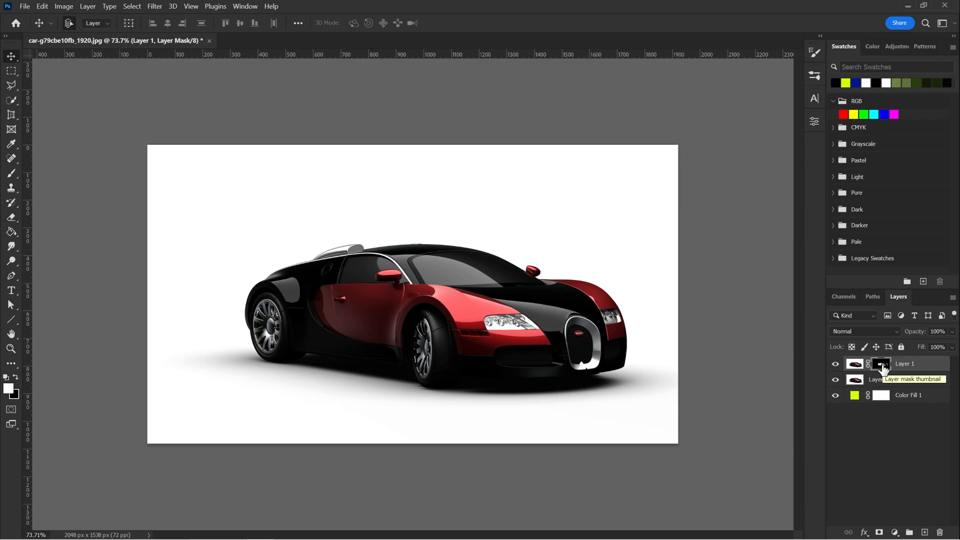
{"action": "left_click", "coordinate": [836, 396]}
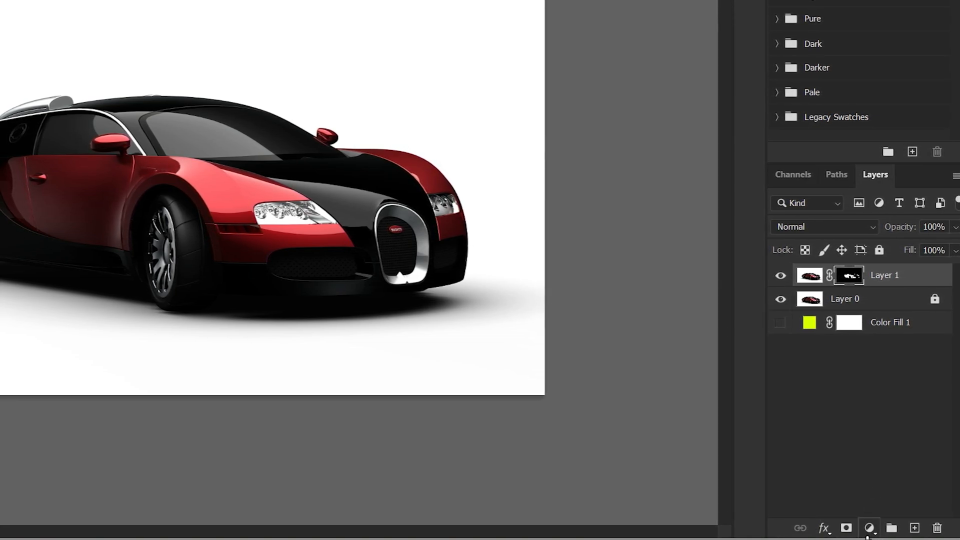
Add a Hue/Saturation adjustment layer above Layer 1 and clip it to that layer
{"action": "left_click", "coordinate": [869, 534]}
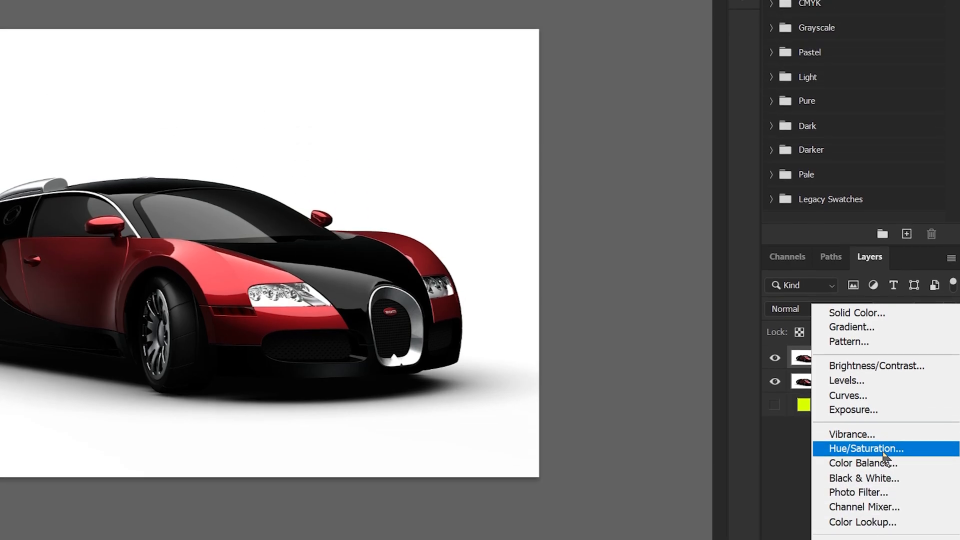
{"action": "left_click", "coordinate": [883, 369]}
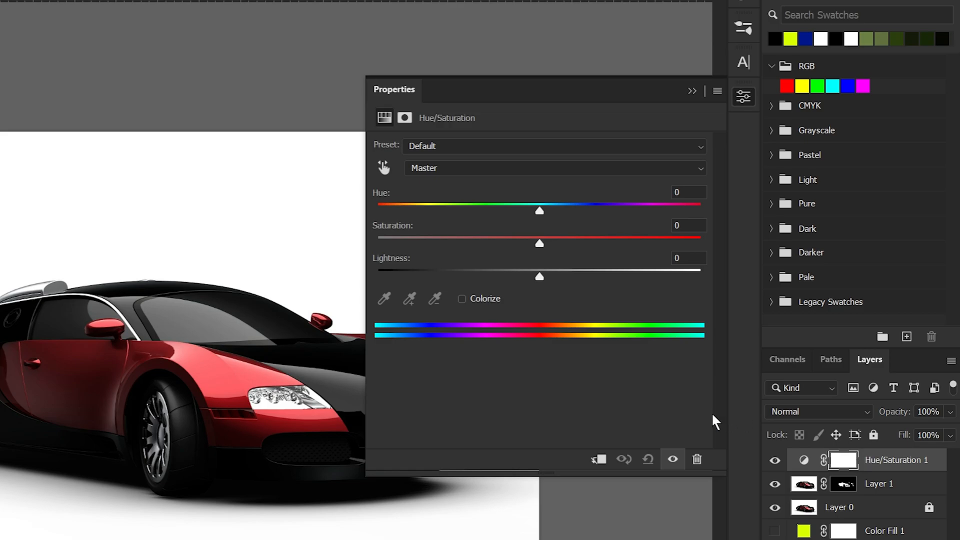
{"action": "right_click", "coordinate": [897, 463]}
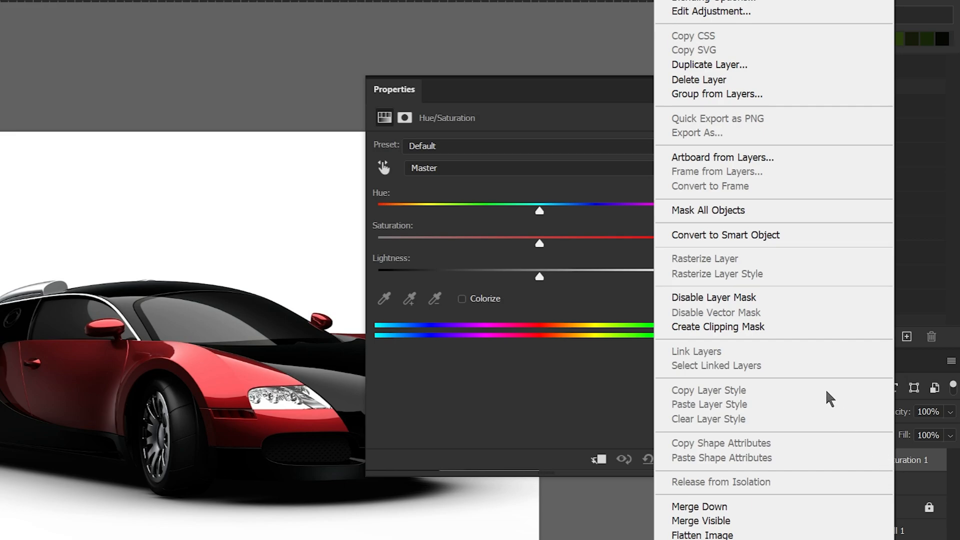
{"action": "left_click", "coordinate": [783, 327]}
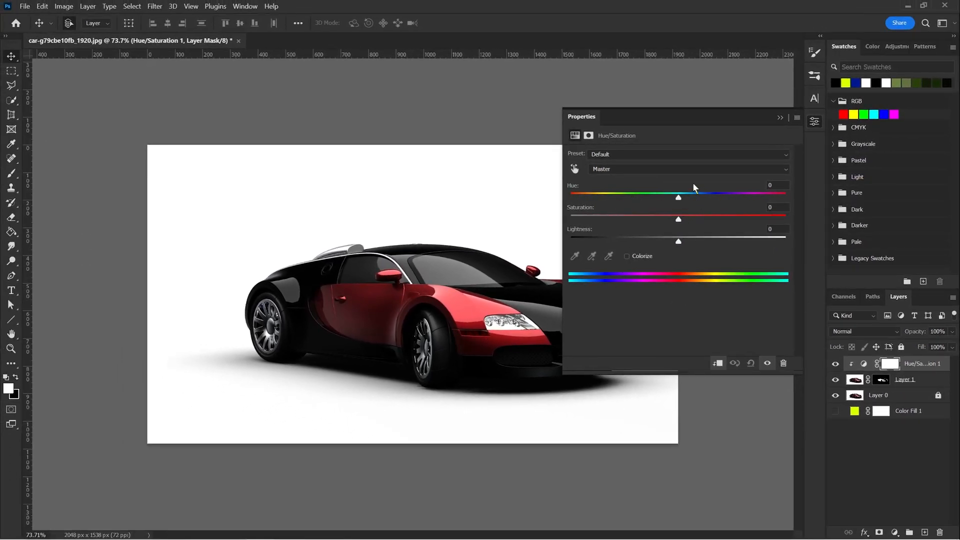
Recolour the red body panels blue by setting the adjustment's Hue to -116 and Lightness to -7
{"action": "mouse_move", "coordinate": [679, 198]}
{"action": "left_mouse_down"}
{"action": "mouse_move", "coordinate": [773, 197]}
{"action": "mouse_move", "coordinate": [686, 199]}
{"action": "left_mouse_up"}
{"action": "left_click_drag", "start_coordinate": [580, 117], "coordinate": [652, 230]}
{"action": "left_click_drag", "start_coordinate": [760, 312], "coordinate": [673, 306]}
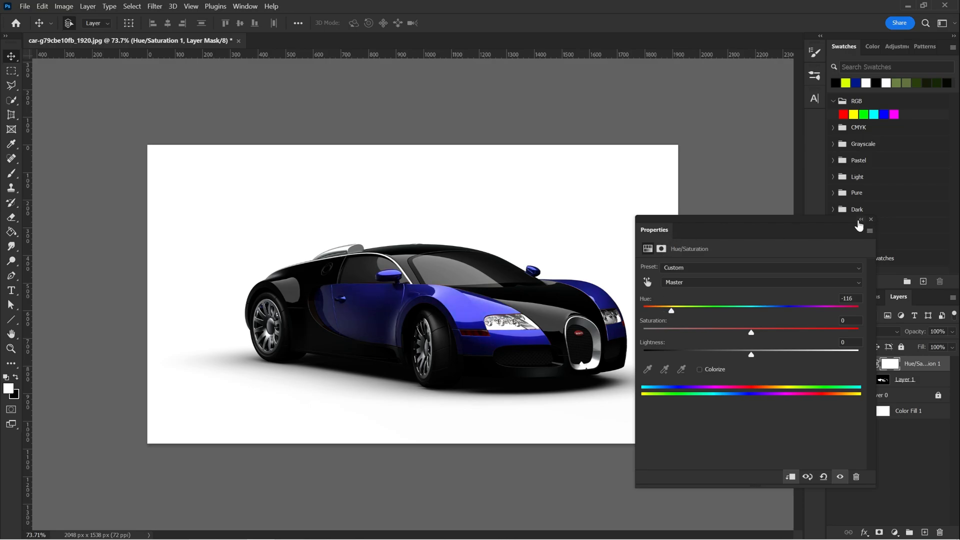
{"action": "left_click_drag", "start_coordinate": [858, 225], "coordinate": [750, 120]}
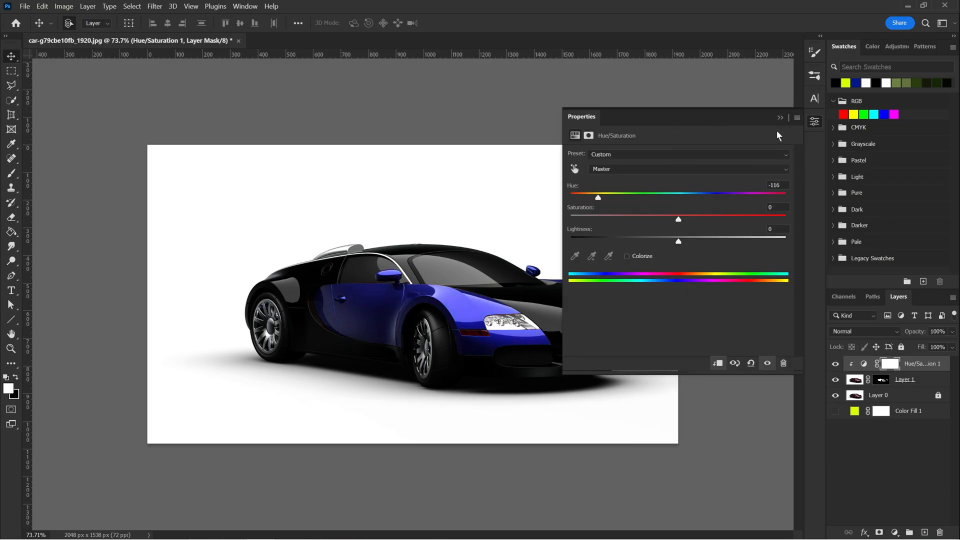
{"action": "left_click_drag", "start_coordinate": [679, 219], "coordinate": [671, 242]}
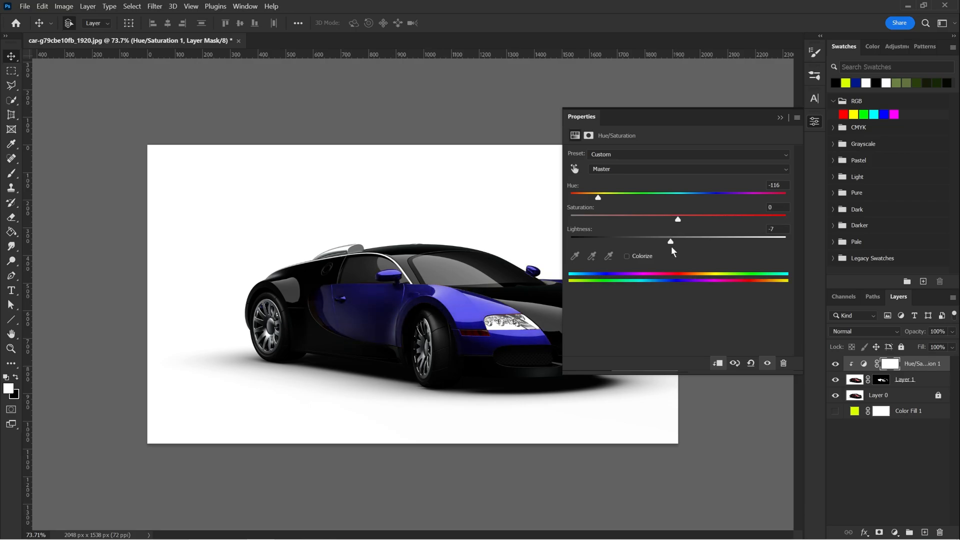
{"action": "left_click", "coordinate": [779, 118]}
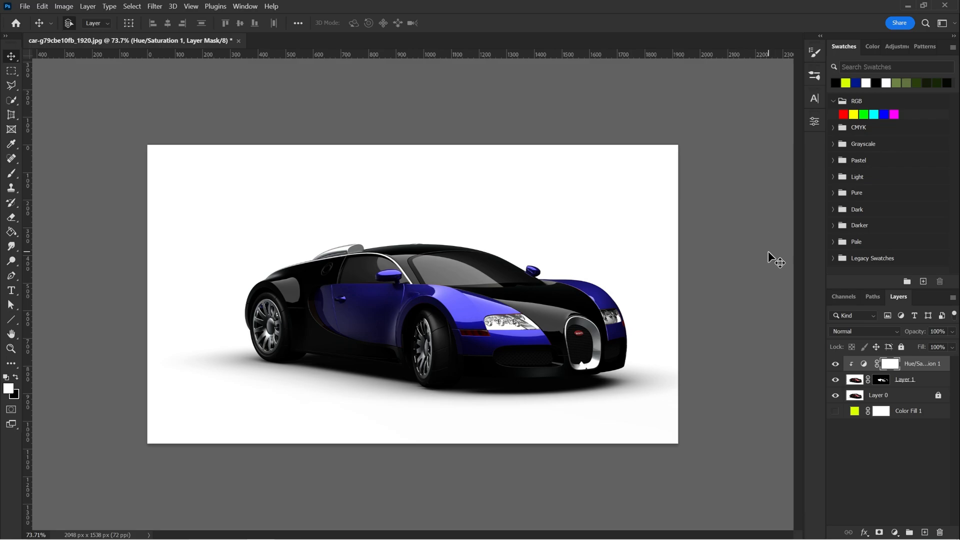
Invert the Hue/Saturation mask to black and paint white over the car's body with a soft brush to reveal the blue
{"action": "left_click", "coordinate": [881, 380]}
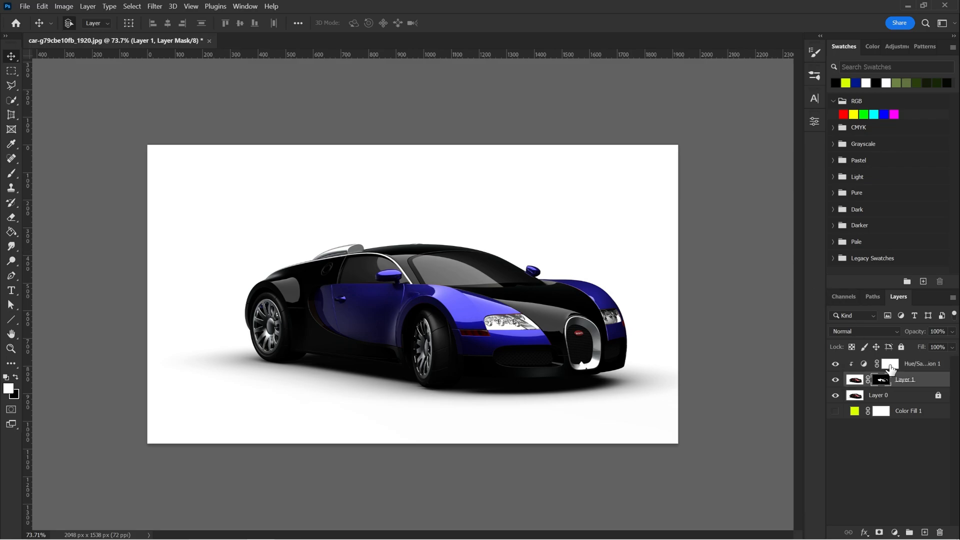
{"action": "left_click", "coordinate": [889, 365]}
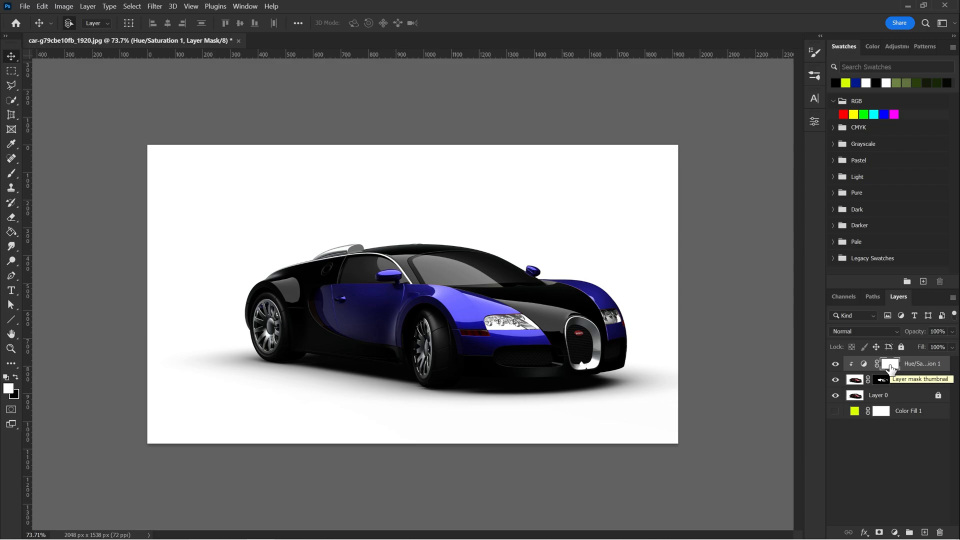
{"action": "left_click_drag", "start_coordinate": [890, 367], "coordinate": [890, 369]}
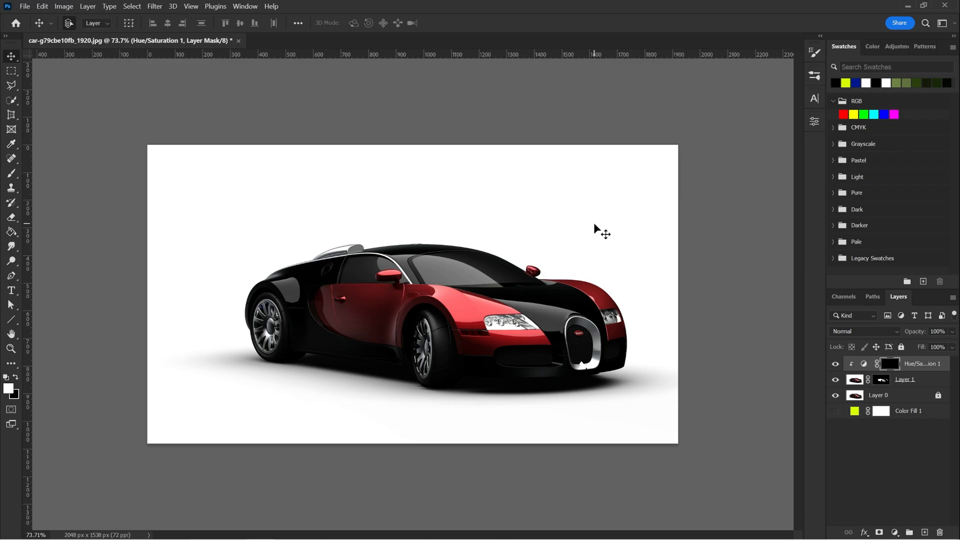
{"action": "key", "text": "b"}
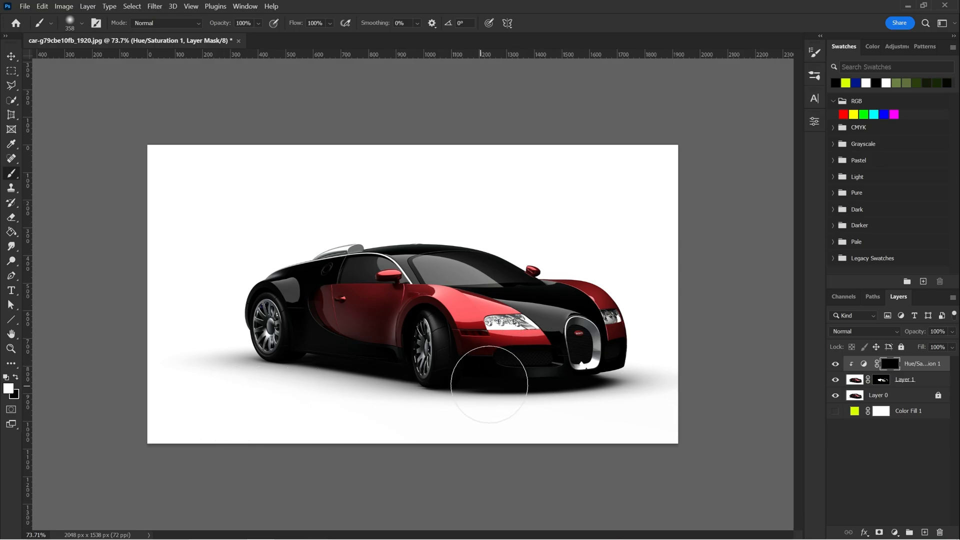
{"action": "mouse_move", "coordinate": [543, 371]}
{"action": "left_mouse_down"}
{"action": "mouse_move", "coordinate": [535, 368]}
{"action": "mouse_move", "coordinate": [560, 365]}
{"action": "mouse_move", "coordinate": [480, 373]}
{"action": "mouse_move", "coordinate": [531, 375]}
{"action": "mouse_move", "coordinate": [620, 283]}
{"action": "mouse_move", "coordinate": [519, 343]}
{"action": "mouse_move", "coordinate": [488, 343]}
{"action": "mouse_move", "coordinate": [574, 291]}
{"action": "mouse_move", "coordinate": [485, 356]}
{"action": "mouse_move", "coordinate": [455, 320]}
{"action": "mouse_move", "coordinate": [459, 334]}
{"action": "mouse_move", "coordinate": [425, 384]}
{"action": "mouse_move", "coordinate": [460, 300]}
{"action": "mouse_move", "coordinate": [358, 400]}
{"action": "mouse_move", "coordinate": [450, 315]}
{"action": "mouse_move", "coordinate": [329, 396]}
{"action": "mouse_move", "coordinate": [555, 320]}
{"action": "mouse_move", "coordinate": [575, 260]}
{"action": "mouse_move", "coordinate": [440, 220]}
{"action": "mouse_move", "coordinate": [443, 246]}
{"action": "mouse_move", "coordinate": [454, 252]}
{"action": "mouse_move", "coordinate": [420, 346]}
{"action": "mouse_move", "coordinate": [390, 385]}
{"action": "mouse_move", "coordinate": [450, 389]}
{"action": "left_mouse_up"}
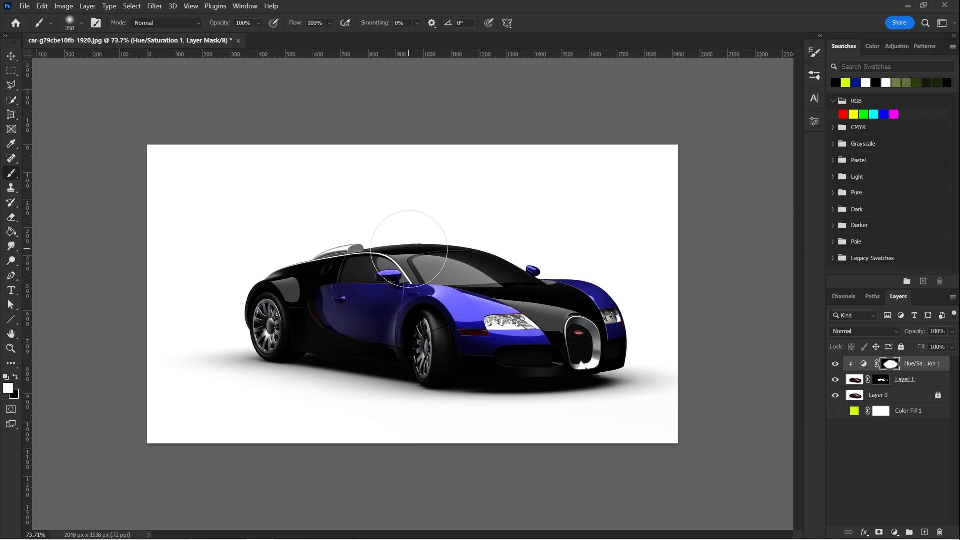
Paint black on the Hue/Saturation mask over the door and near mirror to hide the blue there
{"action": "key", "text": "x"}
{"action": "mouse_move", "coordinate": [382, 221]}
{"action": "left_mouse_down"}
{"action": "mouse_move", "coordinate": [363, 235]}
{"action": "mouse_move", "coordinate": [322, 306]}
{"action": "mouse_move", "coordinate": [331, 335]}
{"action": "mouse_move", "coordinate": [318, 366]}
{"action": "mouse_move", "coordinate": [354, 391]}
{"action": "mouse_move", "coordinate": [352, 339]}
{"action": "mouse_move", "coordinate": [393, 343]}
{"action": "left_mouse_up"}
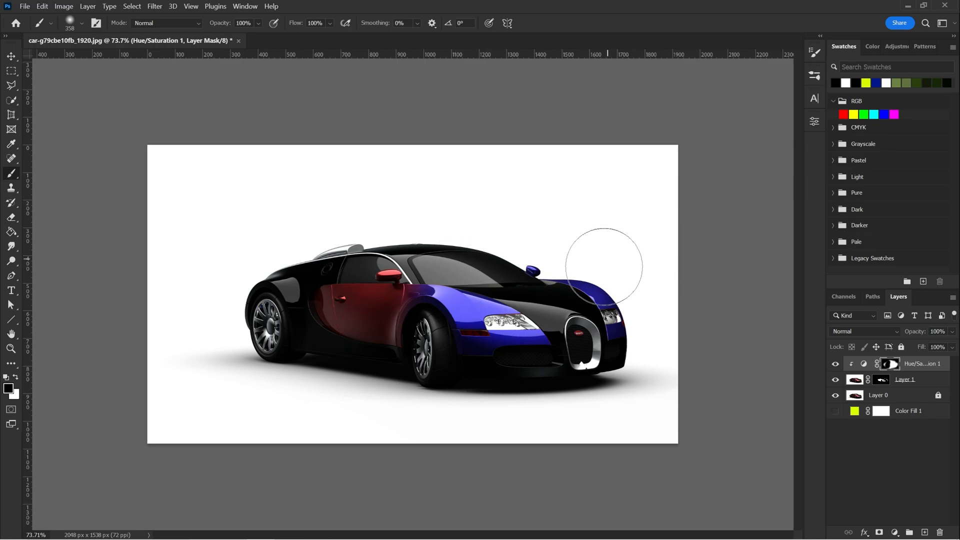
{"action": "key", "text": "x"}
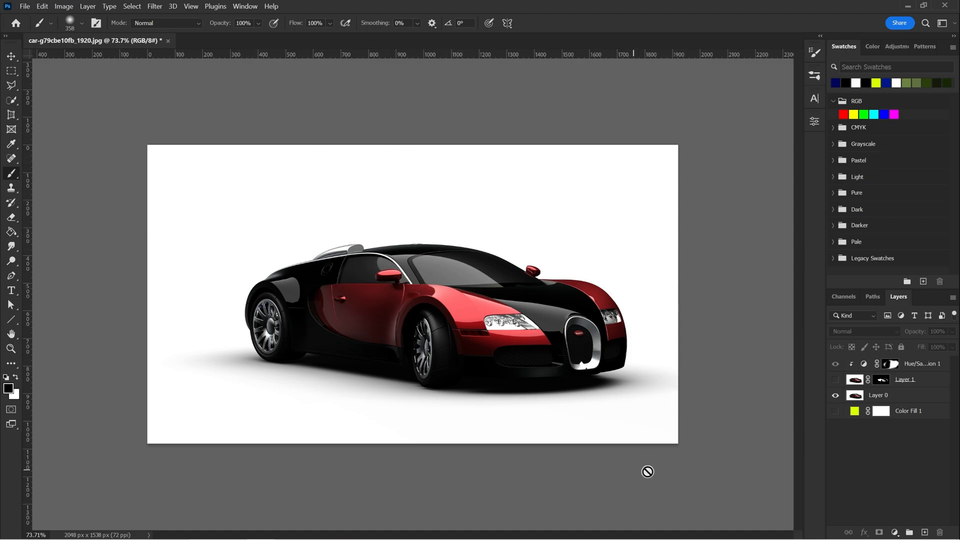
Show Color Fill 1, select the car on Layer 0 with Select Subject, and add a layer mask from the selection
{"action": "left_click", "coordinate": [835, 411]}
{"action": "key", "text": "w"}
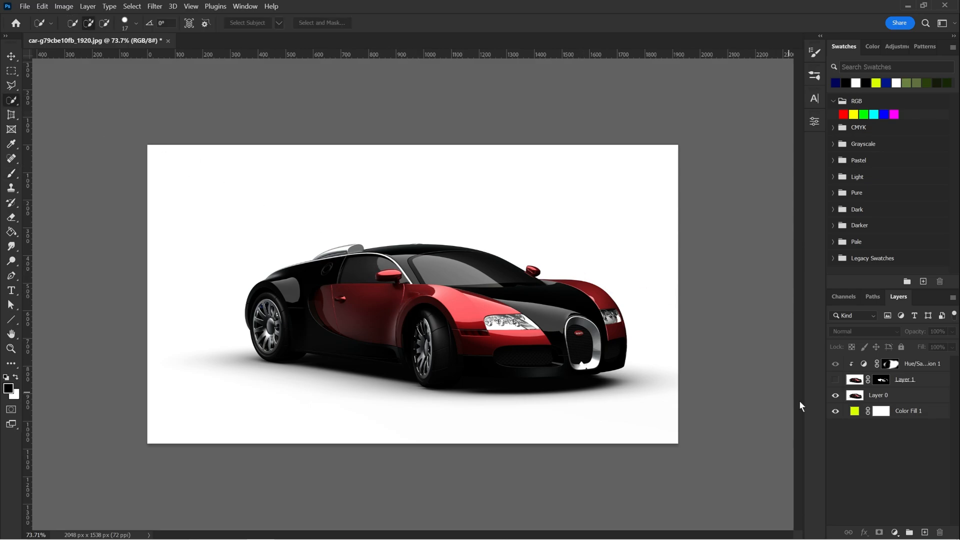
{"action": "left_click", "coordinate": [909, 412]}
{"action": "left_click", "coordinate": [889, 398]}
{"action": "right_click", "coordinate": [11, 100]}
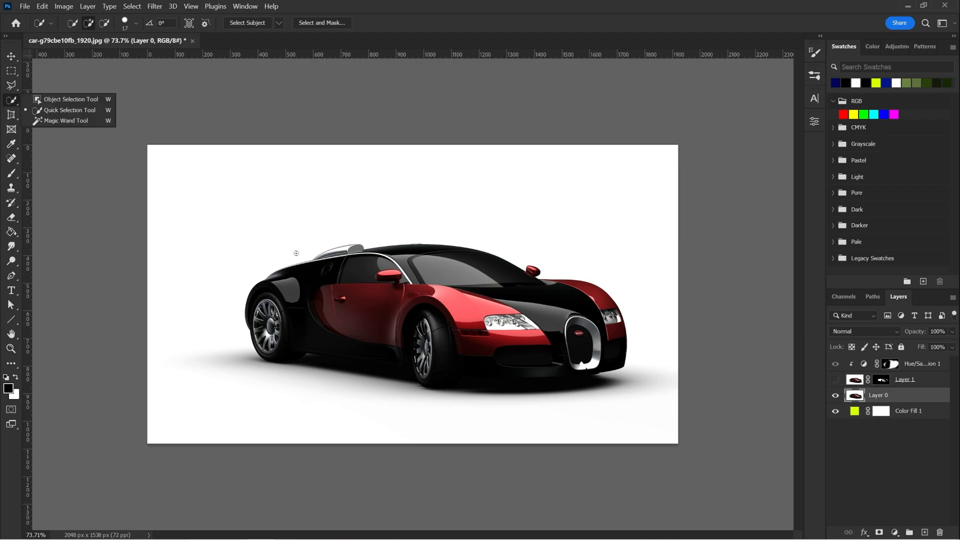
{"action": "left_click", "coordinate": [247, 23]}
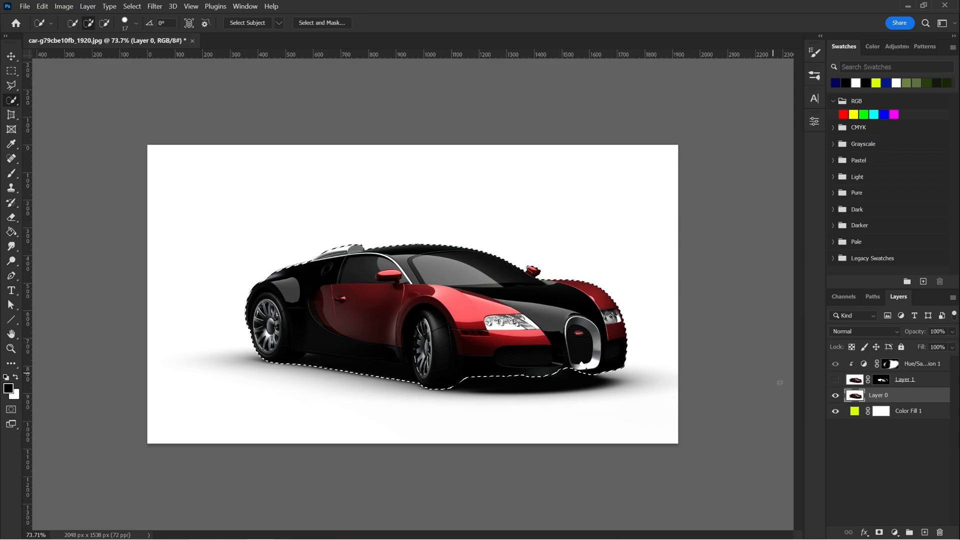
{"action": "left_click", "coordinate": [876, 533]}
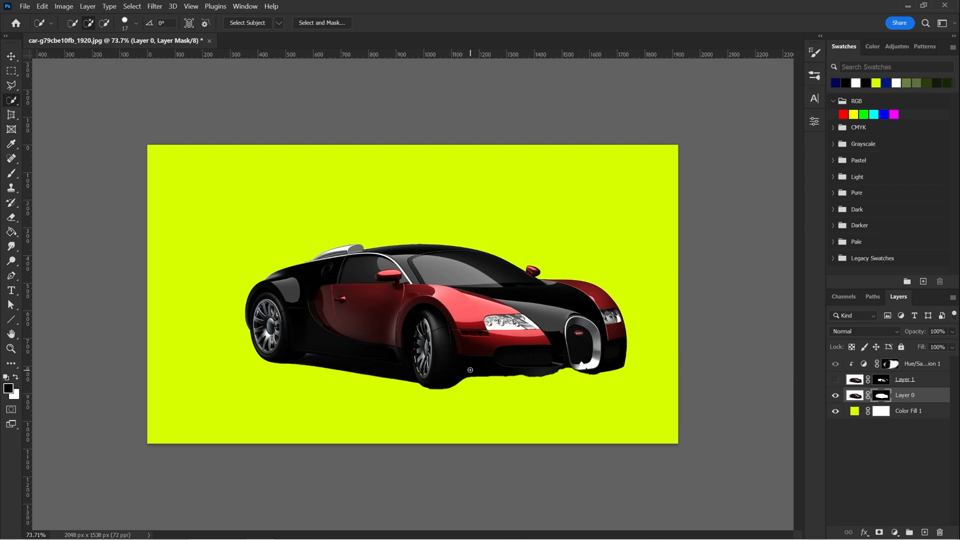
Refine Layer 0's mask around the car's lower edge with a 282 px Hard Round brush, revealing with white and hiding with black
{"action": "key", "text": "b"}
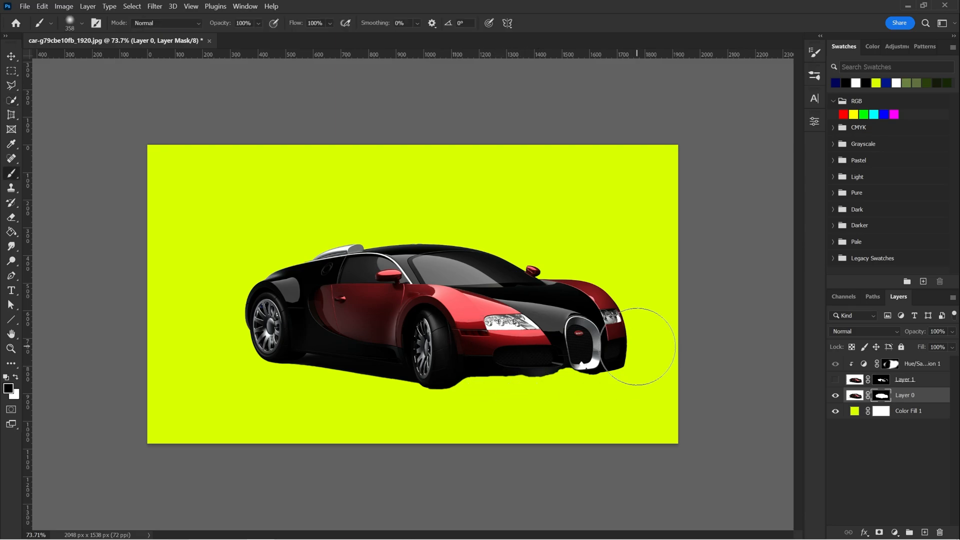
{"action": "key", "text": "x"}
{"action": "mouse_move", "coordinate": [493, 342]}
{"action": "left_mouse_down"}
{"action": "mouse_move", "coordinate": [473, 345]}
{"action": "mouse_move", "coordinate": [481, 354]}
{"action": "left_mouse_up"}
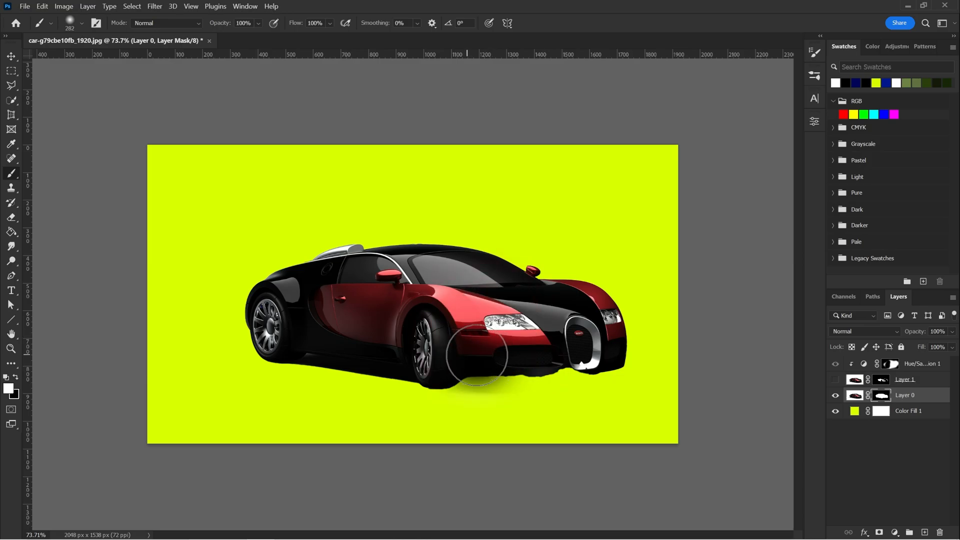
{"action": "right_click", "coordinate": [484, 353]}
{"action": "left_click", "coordinate": [535, 505]}
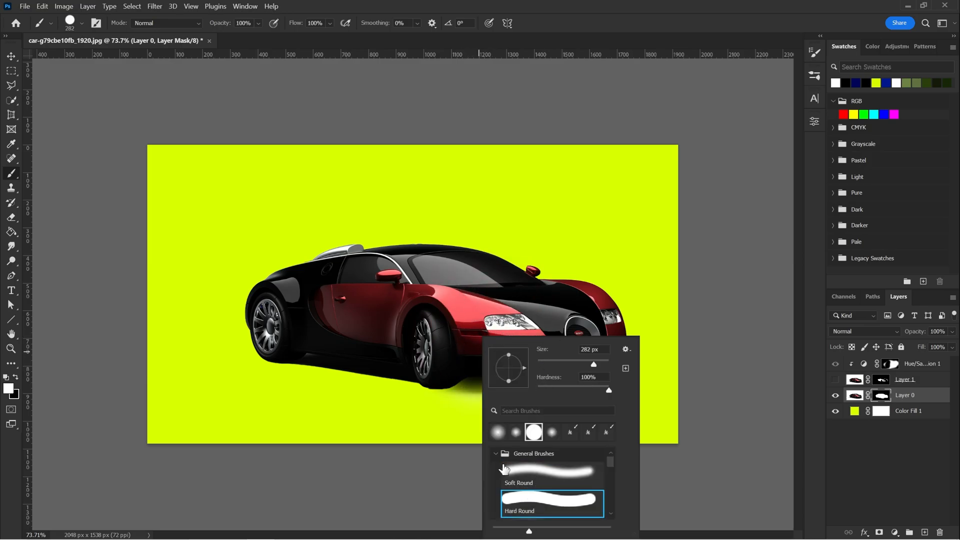
{"action": "mouse_move", "coordinate": [489, 365]}
{"action": "left_mouse_down"}
{"action": "mouse_move", "coordinate": [476, 358]}
{"action": "mouse_move", "coordinate": [578, 356]}
{"action": "mouse_move", "coordinate": [429, 360]}
{"action": "mouse_move", "coordinate": [407, 343]}
{"action": "mouse_move", "coordinate": [354, 349]}
{"action": "mouse_move", "coordinate": [299, 339]}
{"action": "mouse_move", "coordinate": [340, 315]}
{"action": "left_mouse_up"}
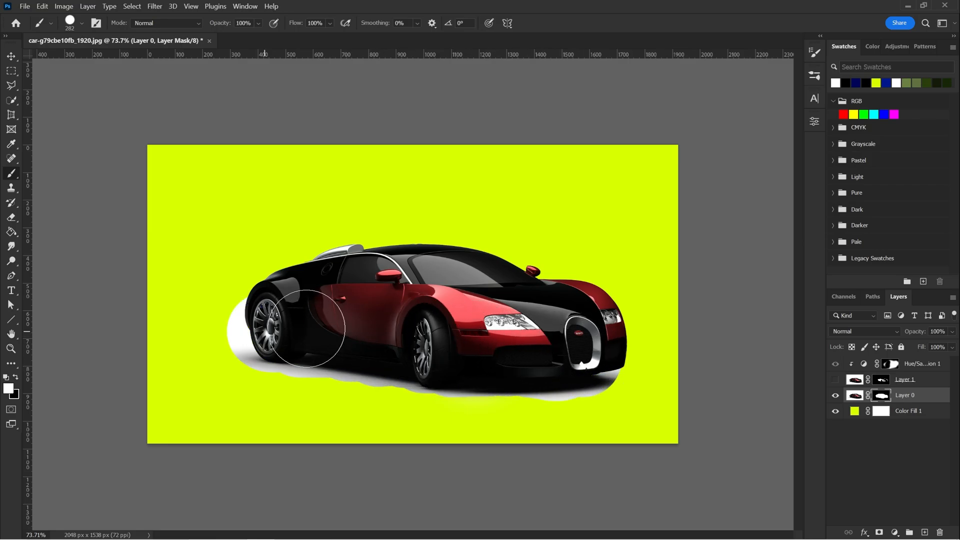
{"action": "key", "text": "x"}
{"action": "mouse_move", "coordinate": [193, 302]}
{"action": "left_mouse_down"}
{"action": "mouse_move", "coordinate": [197, 324]}
{"action": "mouse_move", "coordinate": [207, 299]}
{"action": "mouse_move", "coordinate": [227, 310]}
{"action": "mouse_move", "coordinate": [210, 297]}
{"action": "mouse_move", "coordinate": [217, 374]}
{"action": "mouse_move", "coordinate": [291, 402]}
{"action": "mouse_move", "coordinate": [445, 432]}
{"action": "mouse_move", "coordinate": [534, 435]}
{"action": "mouse_move", "coordinate": [656, 407]}
{"action": "mouse_move", "coordinate": [568, 430]}
{"action": "mouse_move", "coordinate": [382, 436]}
{"action": "mouse_move", "coordinate": [445, 428]}
{"action": "left_mouse_up"}
Disable and re-enable Layer 0's mask to compare the image with and without it, and view the mask's options
{"action": "left_click", "coordinate": [881, 395], "text": "shift"}
{"action": "left_click", "coordinate": [881, 395], "text": "shift"}
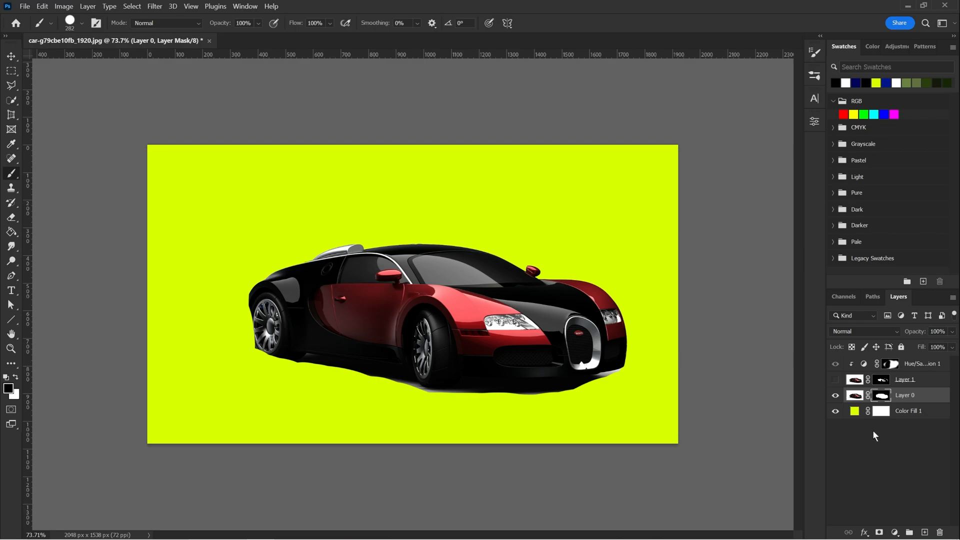
{"action": "left_click", "coordinate": [879, 398], "text": "shift"}
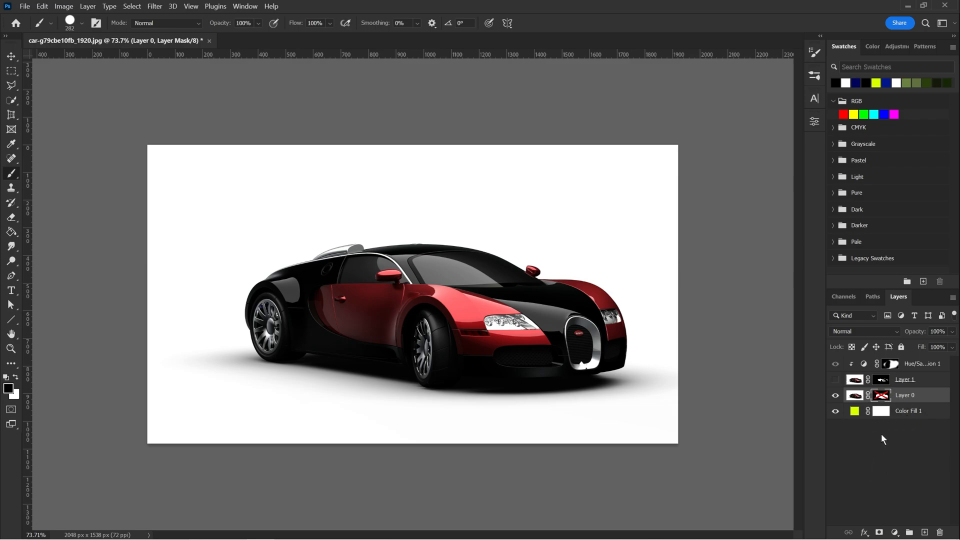
{"action": "left_click", "coordinate": [881, 397], "text": "shift"}
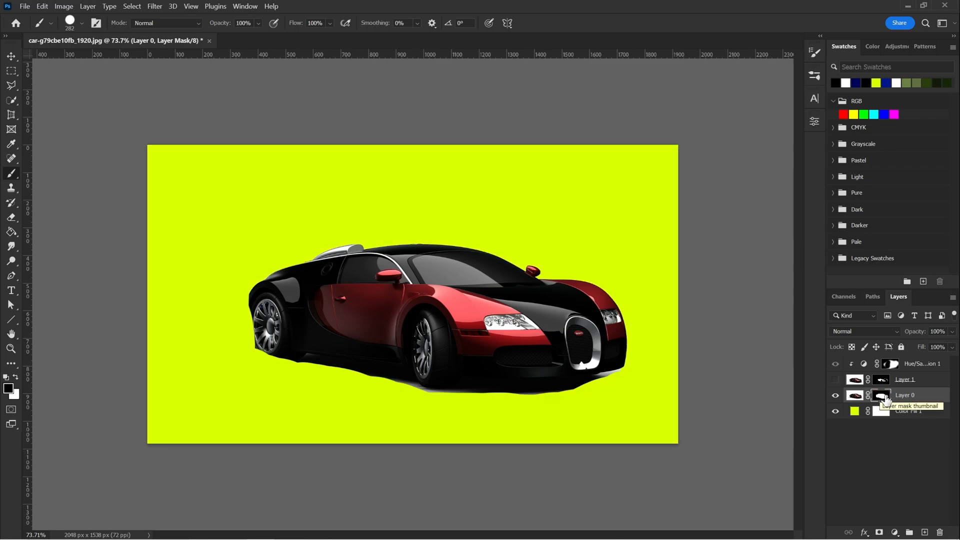
{"action": "right_click", "coordinate": [883, 398]}
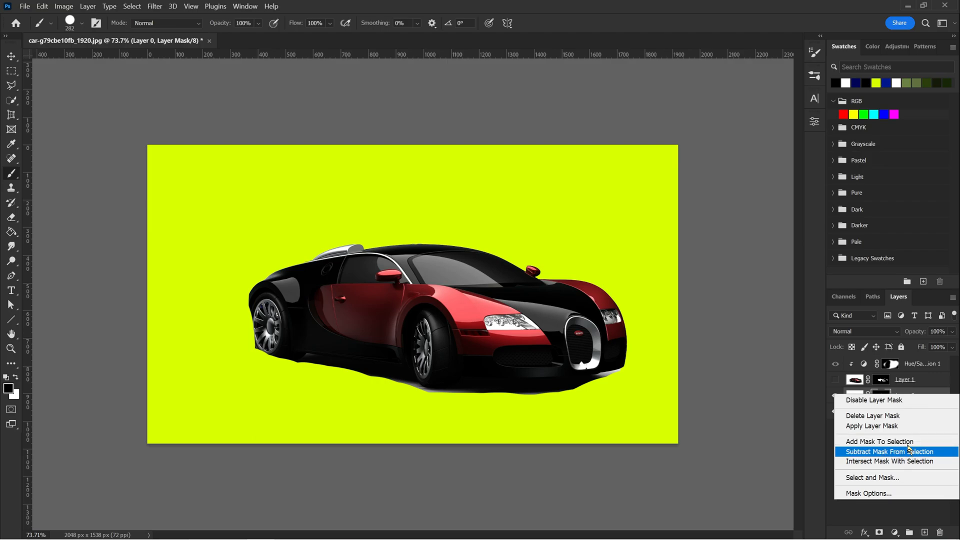
{"action": "left_click", "coordinate": [892, 405]}
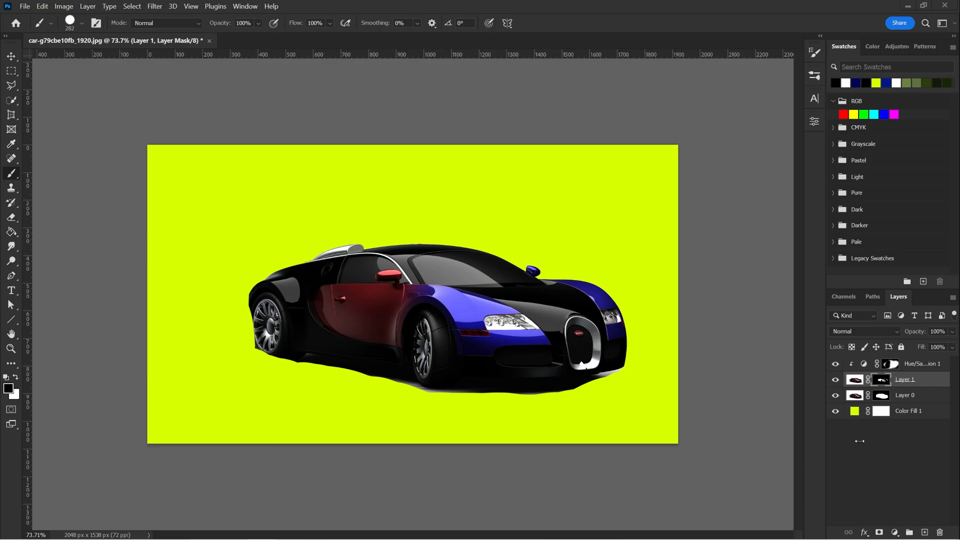
Paint white on Layer 0's mask across the upper background with a large hard brush to restore the white backdrop
{"action": "left_click", "coordinate": [879, 411]}
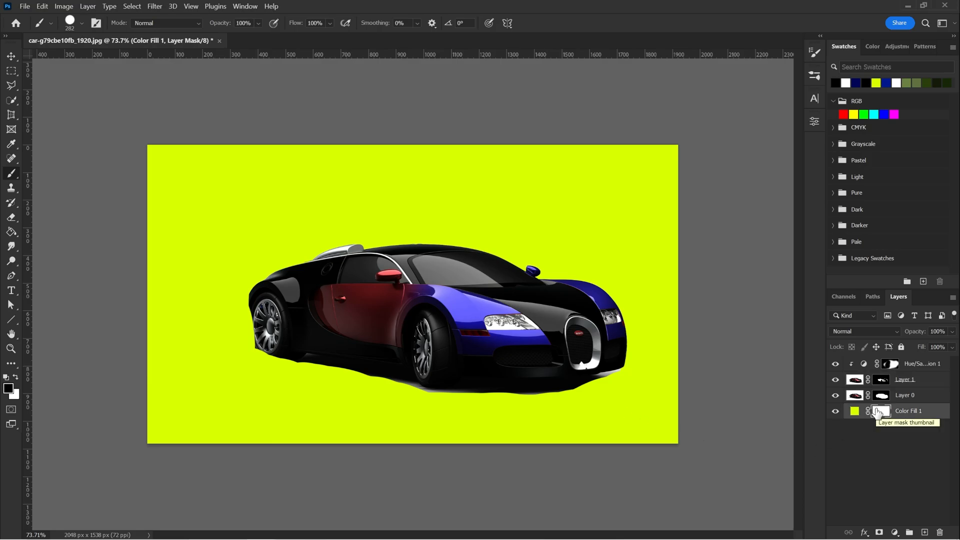
{"action": "left_click", "coordinate": [882, 395]}
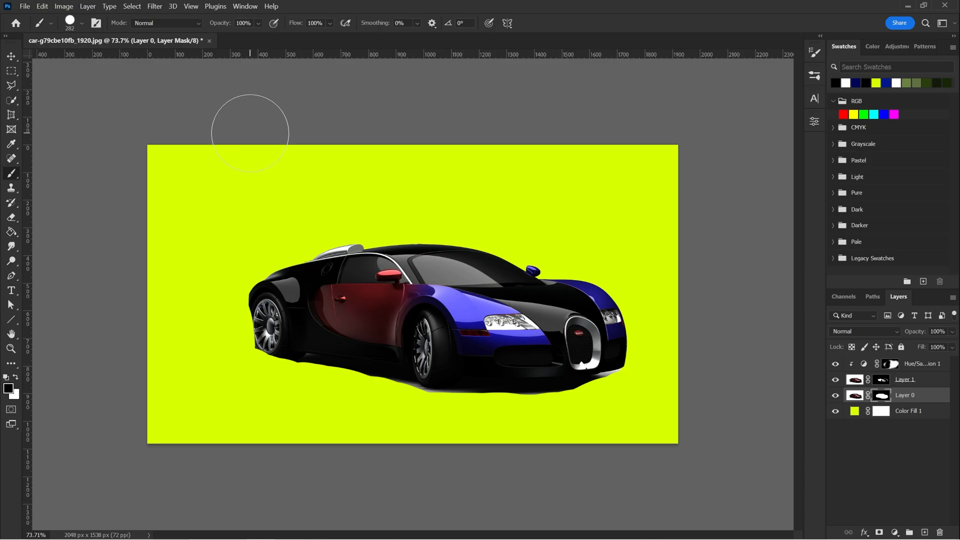
{"action": "key", "text": "x"}
{"action": "mouse_move", "coordinate": [156, 125]}
{"action": "left_mouse_down"}
{"action": "mouse_move", "coordinate": [176, 108]}
{"action": "mouse_move", "coordinate": [194, 116]}
{"action": "mouse_move", "coordinate": [227, 105]}
{"action": "mouse_move", "coordinate": [219, 136]}
{"action": "mouse_move", "coordinate": [218, 122]}
{"action": "mouse_move", "coordinate": [227, 136]}
{"action": "mouse_move", "coordinate": [178, 143]}
{"action": "mouse_move", "coordinate": [168, 189]}
{"action": "mouse_move", "coordinate": [125, 210]}
{"action": "mouse_move", "coordinate": [152, 215]}
{"action": "mouse_move", "coordinate": [143, 207]}
{"action": "mouse_move", "coordinate": [280, 143]}
{"action": "left_mouse_up"}
{"action": "mouse_move", "coordinate": [225, 151]}
{"action": "left_mouse_down"}
{"action": "mouse_move", "coordinate": [277, 151]}
{"action": "mouse_move", "coordinate": [554, 94]}
{"action": "mouse_move", "coordinate": [615, 146]}
{"action": "mouse_move", "coordinate": [622, 139]}
{"action": "left_mouse_up"}
{"action": "right_click", "coordinate": [570, 120]}
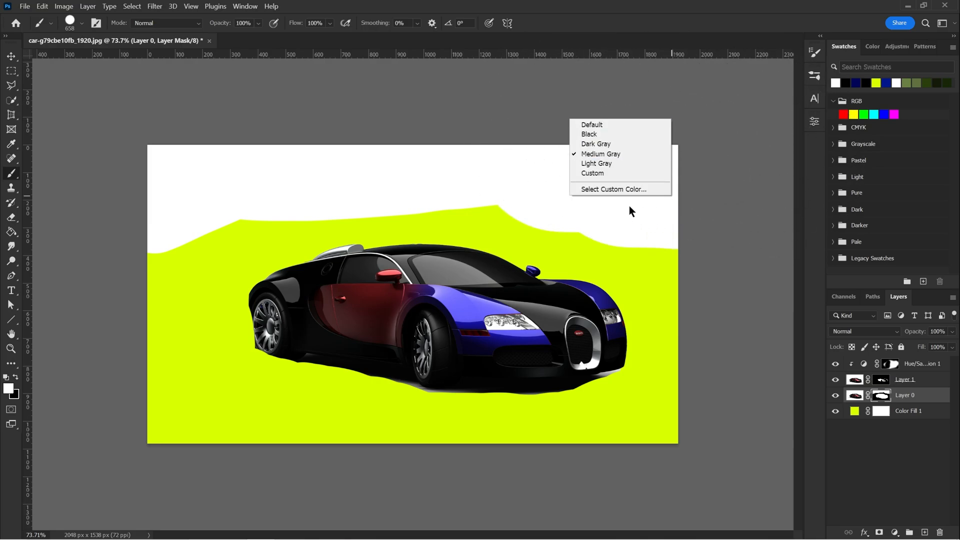
Switch to a soft round brush and continue painting across the background on Layer 0's mask
{"action": "right_click", "coordinate": [522, 175]}
{"action": "left_click", "coordinate": [588, 317]}
{"action": "mouse_move", "coordinate": [376, 144]}
{"action": "left_mouse_down"}
{"action": "mouse_move", "coordinate": [530, 135]}
{"action": "mouse_move", "coordinate": [482, 135]}
{"action": "left_mouse_up"}
{"action": "mouse_move", "coordinate": [51, 215]}
{"action": "left_mouse_down"}
{"action": "mouse_move", "coordinate": [237, 166]}
{"action": "mouse_move", "coordinate": [504, 149]}
{"action": "mouse_move", "coordinate": [622, 182]}
{"action": "mouse_move", "coordinate": [644, 204]}
{"action": "mouse_move", "coordinate": [476, 194]}
{"action": "mouse_move", "coordinate": [468, 141]}
{"action": "mouse_move", "coordinate": [112, 223]}
{"action": "mouse_move", "coordinate": [410, 180]}
{"action": "mouse_move", "coordinate": [225, 211]}
{"action": "mouse_move", "coordinate": [77, 290]}
{"action": "mouse_move", "coordinate": [184, 290]}
{"action": "mouse_move", "coordinate": [219, 277]}
{"action": "mouse_move", "coordinate": [164, 298]}
{"action": "mouse_move", "coordinate": [454, 258]}
{"action": "mouse_move", "coordinate": [300, 267]}
{"action": "mouse_move", "coordinate": [599, 246]}
{"action": "mouse_move", "coordinate": [483, 227]}
{"action": "mouse_move", "coordinate": [365, 286]}
{"action": "mouse_move", "coordinate": [552, 293]}
{"action": "left_mouse_up"}
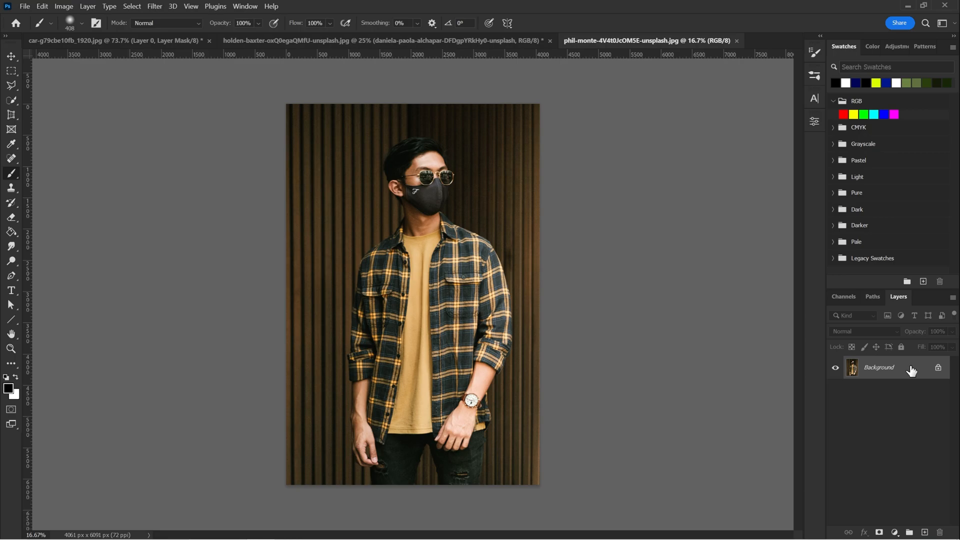
Duplicate the Background layer and make a subject selection of the man on the copy
{"action": "key", "text": "ctrl+j"}
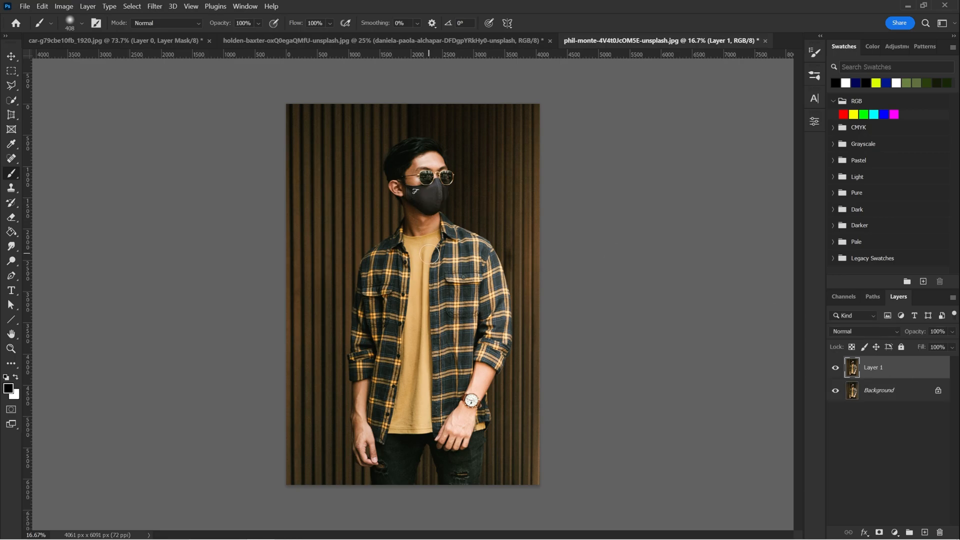
{"action": "key", "text": "v"}
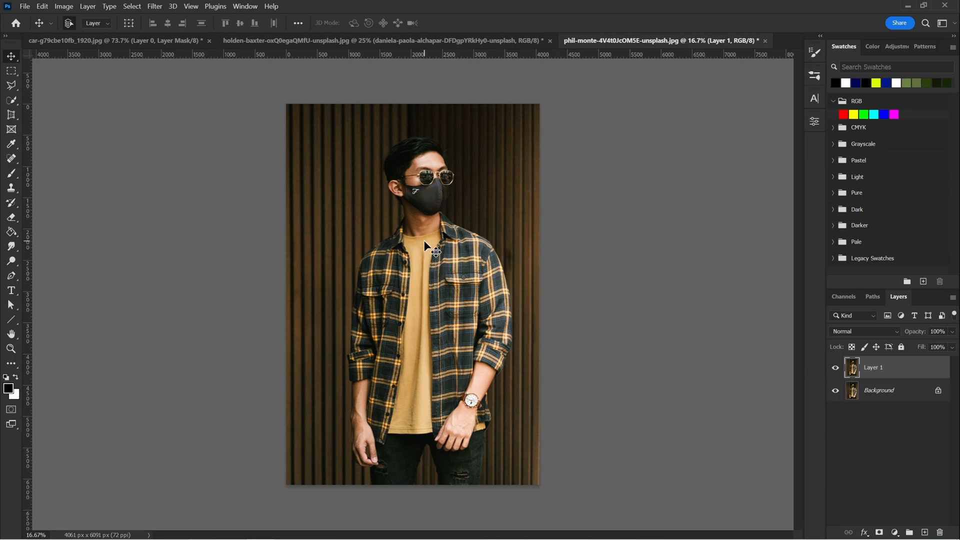
{"action": "key", "text": "w"}
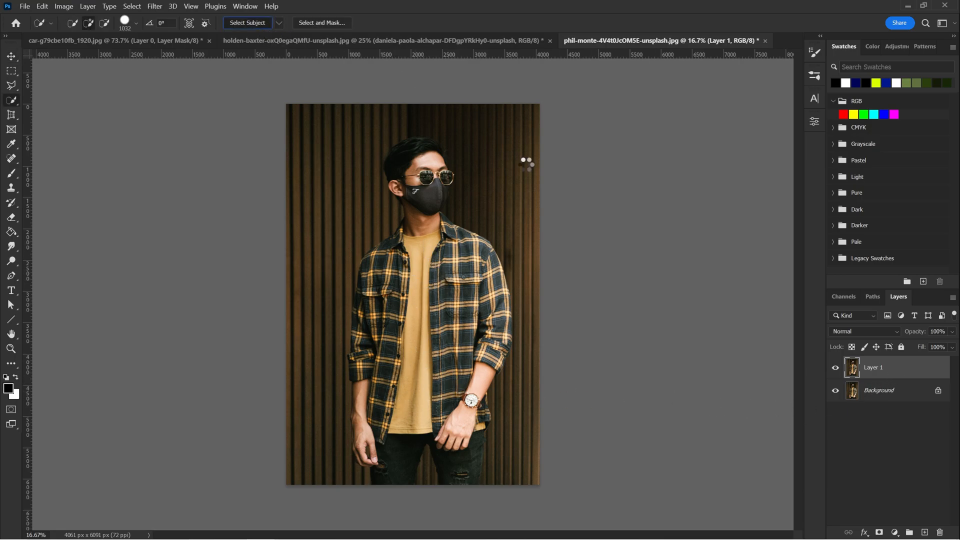
Add a Hue/Saturation adjustment masked to the selected man and set its Yellows hue to -107
{"action": "left_click", "coordinate": [895, 532]}
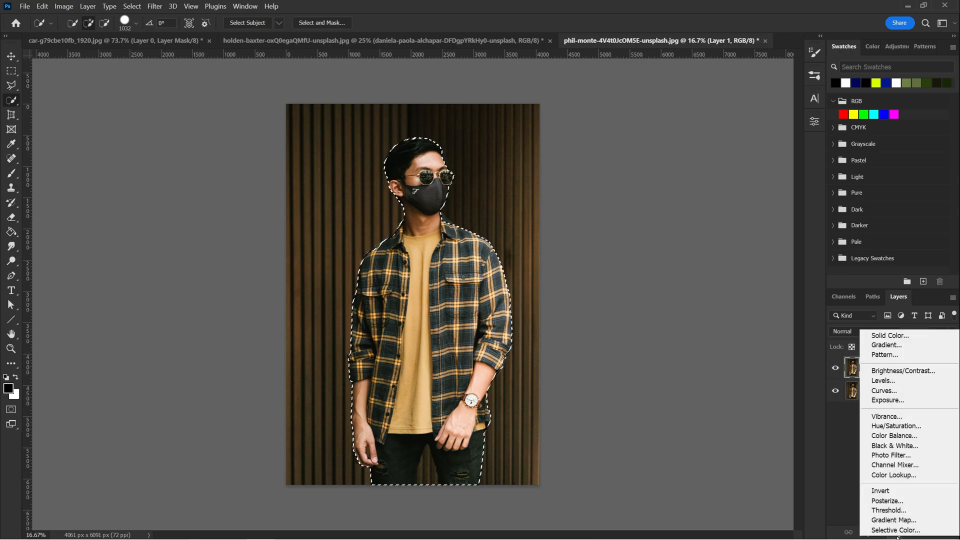
{"action": "left_click", "coordinate": [895, 426]}
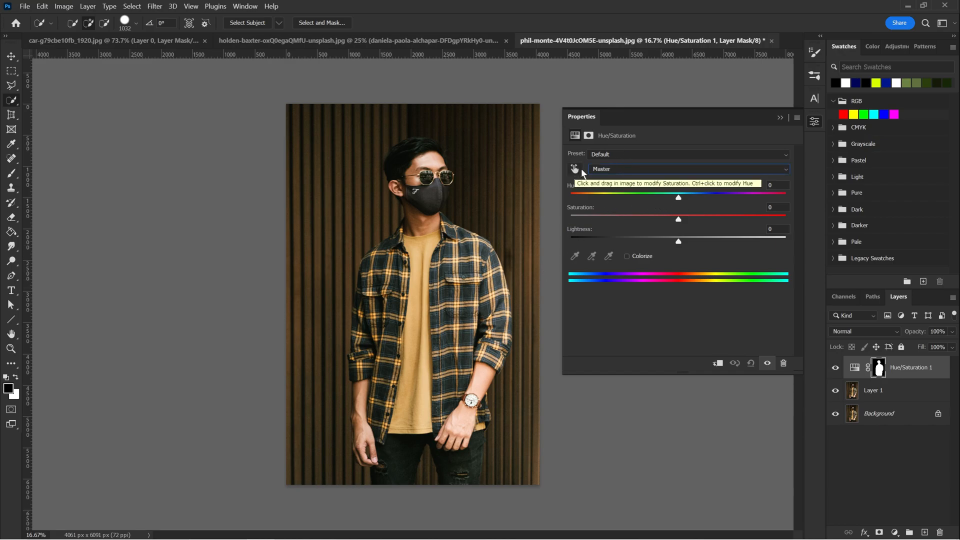
{"action": "left_click", "coordinate": [614, 169]}
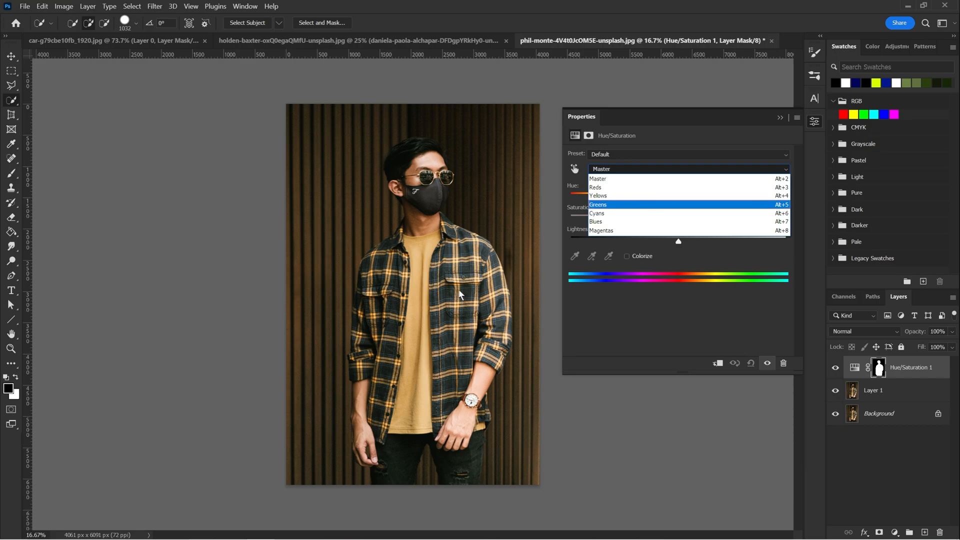
{"action": "left_click", "coordinate": [624, 200]}
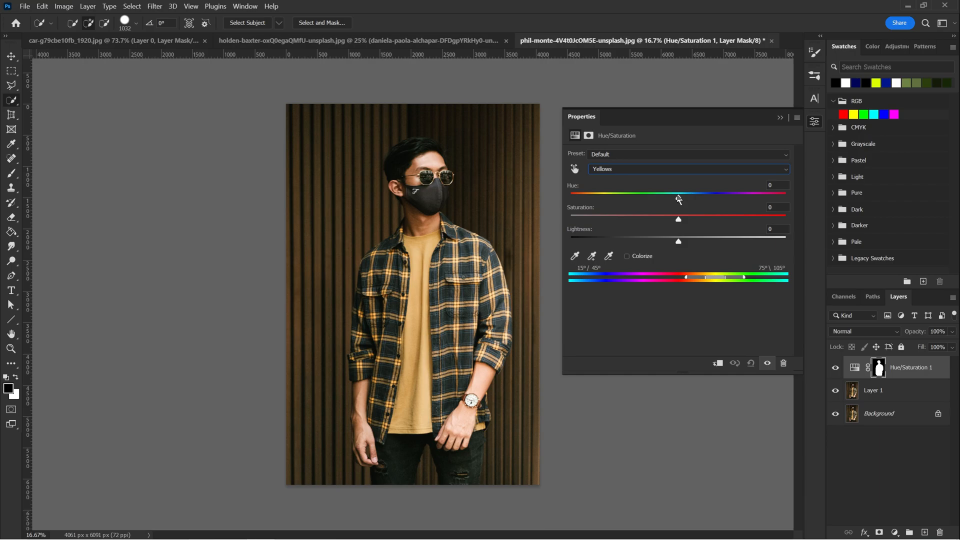
{"action": "left_click_drag", "start_coordinate": [678, 199], "coordinate": [633, 199]}
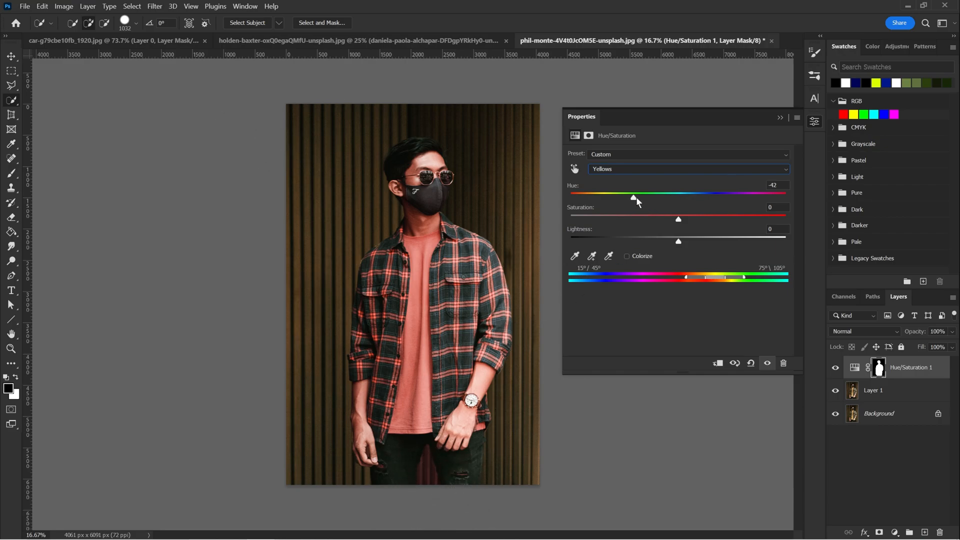
{"action": "left_click_drag", "start_coordinate": [635, 201], "coordinate": [601, 201]}
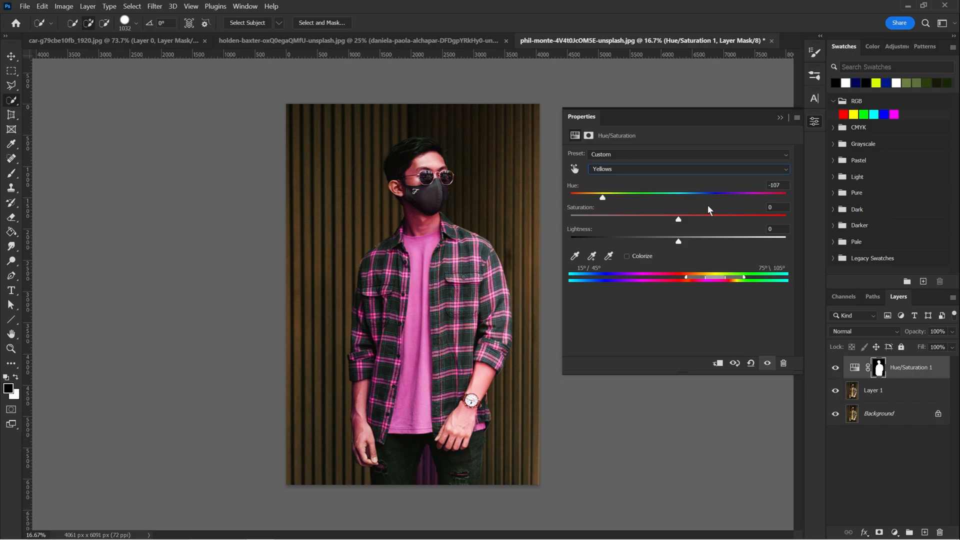
Clip the Hue/Saturation adjustment to Layer 1 and invert its mask so it recolours the background instead
{"action": "left_click", "coordinate": [718, 364]}
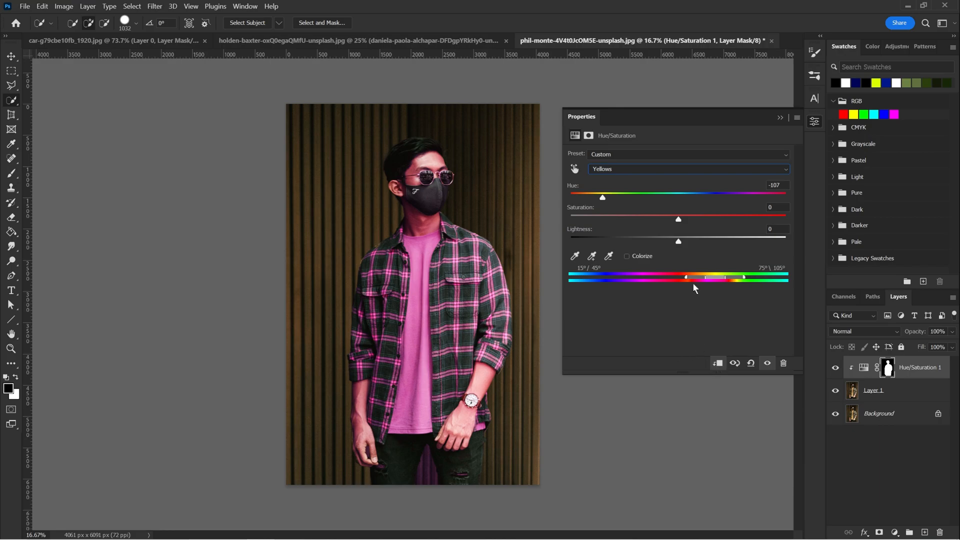
{"action": "left_click", "coordinate": [781, 118]}
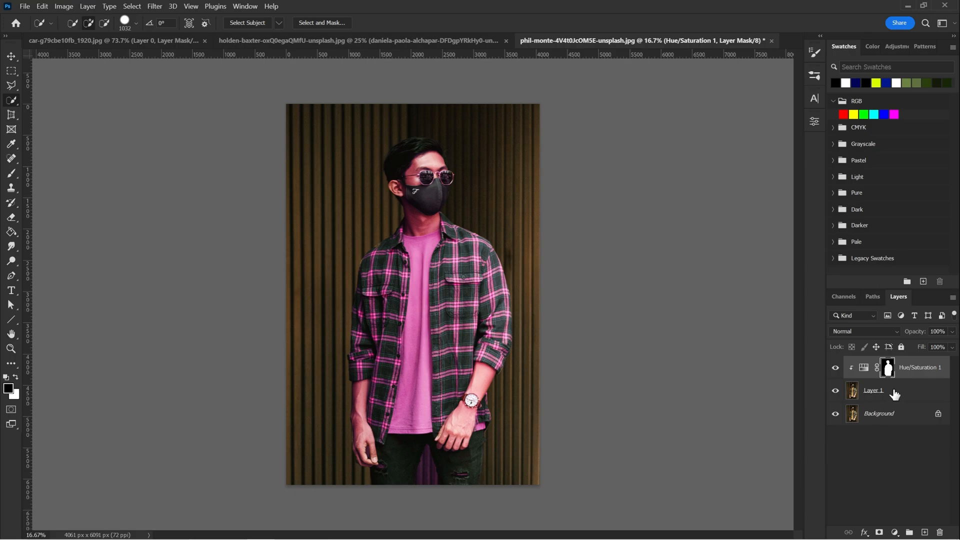
{"action": "key", "text": "ctrl+i"}
Switch to a hard round brush and paint white on the adjustment's mask over the lower and middle T-shirt
{"action": "key", "text": "b"}
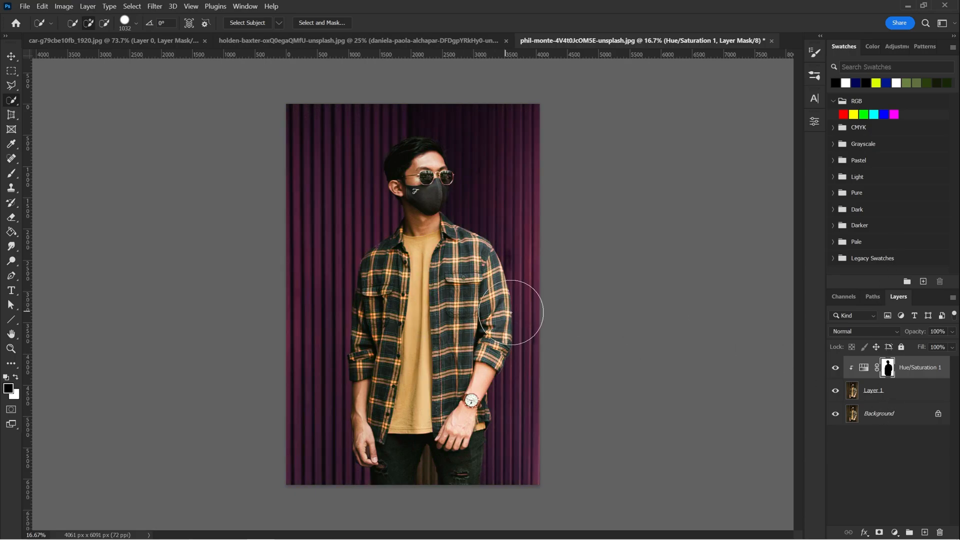
{"action": "scroll", "coordinate": [395, 430], "scroll_direction": "up", "scroll_amount": 3}
{"action": "key", "text": "x"}
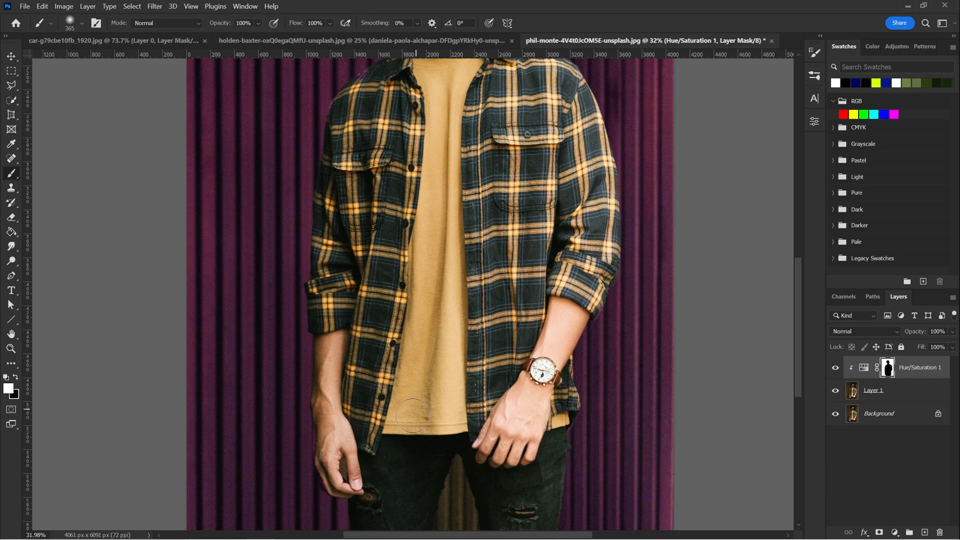
{"action": "left_click_drag", "start_coordinate": [410, 414], "coordinate": [425, 350]}
{"action": "right_click", "coordinate": [425, 348]}
{"action": "left_click", "coordinate": [505, 411]}
{"action": "left_click_drag", "start_coordinate": [388, 508], "coordinate": [401, 431]}
{"action": "mouse_move", "coordinate": [410, 417]}
{"action": "left_mouse_down"}
{"action": "mouse_move", "coordinate": [412, 472]}
{"action": "mouse_move", "coordinate": [426, 350]}
{"action": "left_mouse_up"}
{"action": "left_click_drag", "start_coordinate": [440, 293], "coordinate": [434, 404]}
{"action": "left_click_drag", "start_coordinate": [434, 404], "coordinate": [453, 260]}
{"action": "mouse_move", "coordinate": [454, 260]}
{"action": "left_mouse_down"}
{"action": "mouse_move", "coordinate": [453, 316]}
{"action": "mouse_move", "coordinate": [457, 195]}
{"action": "left_mouse_up"}
{"action": "left_click_drag", "start_coordinate": [457, 195], "coordinate": [442, 395]}
Extend the white mask painting up the T-shirt's left edge beside the button placket, correcting overspill with black
{"action": "scroll", "coordinate": [400, 407], "scroll_direction": "up", "scroll_amount": 5}
{"action": "left_click_drag", "start_coordinate": [392, 337], "coordinate": [425, 114]}
{"action": "mouse_move", "coordinate": [425, 114]}
{"action": "left_mouse_down"}
{"action": "mouse_move", "coordinate": [408, 397]}
{"action": "mouse_move", "coordinate": [438, 165]}
{"action": "left_mouse_up"}
{"action": "mouse_move", "coordinate": [438, 165]}
{"action": "left_mouse_down"}
{"action": "mouse_move", "coordinate": [435, 347]}
{"action": "mouse_move", "coordinate": [434, 182]}
{"action": "left_mouse_up"}
{"action": "key", "text": "x"}
{"action": "left_click_drag", "start_coordinate": [405, 226], "coordinate": [389, 403]}
{"action": "key", "text": "x"}
{"action": "mouse_move", "coordinate": [428, 274]}
{"action": "left_mouse_down"}
{"action": "mouse_move", "coordinate": [427, 346]}
{"action": "mouse_move", "coordinate": [392, 455]}
{"action": "mouse_move", "coordinate": [308, 468]}
{"action": "left_mouse_up"}
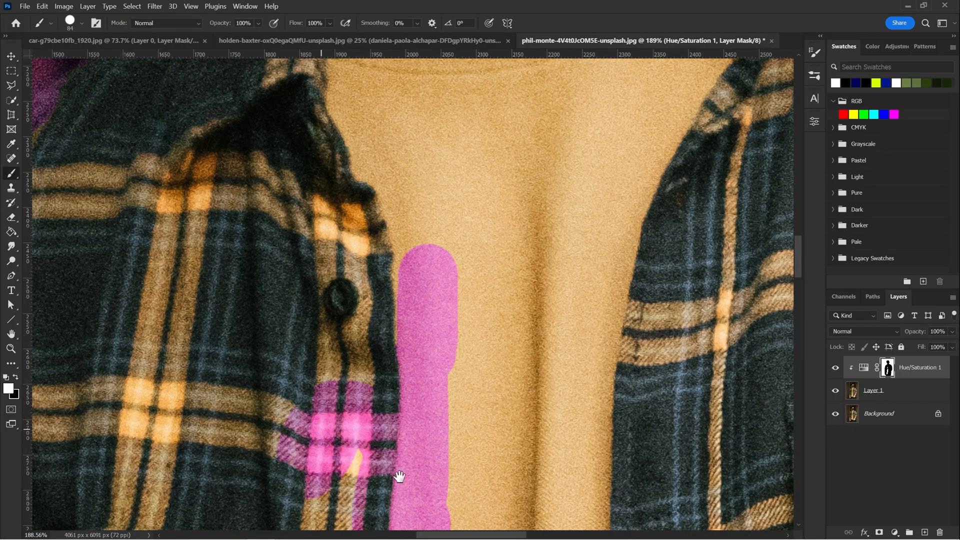
Paint black over the pink spill on the left placket and continue the white edge up to the collar
{"action": "left_click_drag", "start_coordinate": [366, 482], "coordinate": [373, 381]}
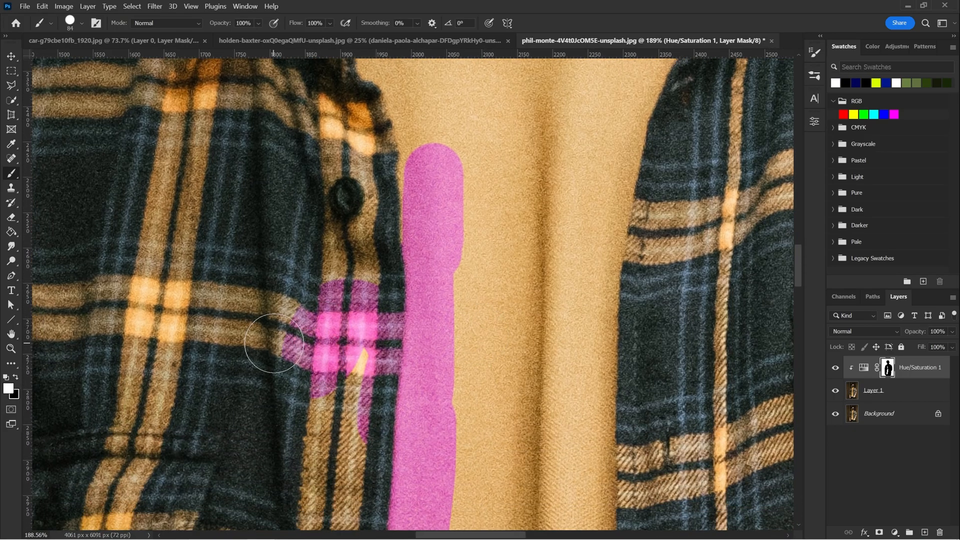
{"action": "key", "text": "x"}
{"action": "mouse_move", "coordinate": [287, 279]}
{"action": "left_mouse_down"}
{"action": "mouse_move", "coordinate": [295, 413]}
{"action": "mouse_move", "coordinate": [334, 317]}
{"action": "mouse_move", "coordinate": [365, 338]}
{"action": "mouse_move", "coordinate": [373, 323]}
{"action": "mouse_move", "coordinate": [357, 428]}
{"action": "mouse_move", "coordinate": [343, 448]}
{"action": "mouse_move", "coordinate": [373, 372]}
{"action": "mouse_move", "coordinate": [374, 273]}
{"action": "left_mouse_up"}
{"action": "left_click_drag", "start_coordinate": [362, 424], "coordinate": [427, 215]}
{"action": "left_click_drag", "start_coordinate": [493, 229], "coordinate": [385, 500]}
{"action": "key", "text": "x"}
{"action": "left_click_drag", "start_coordinate": [453, 430], "coordinate": [422, 313]}
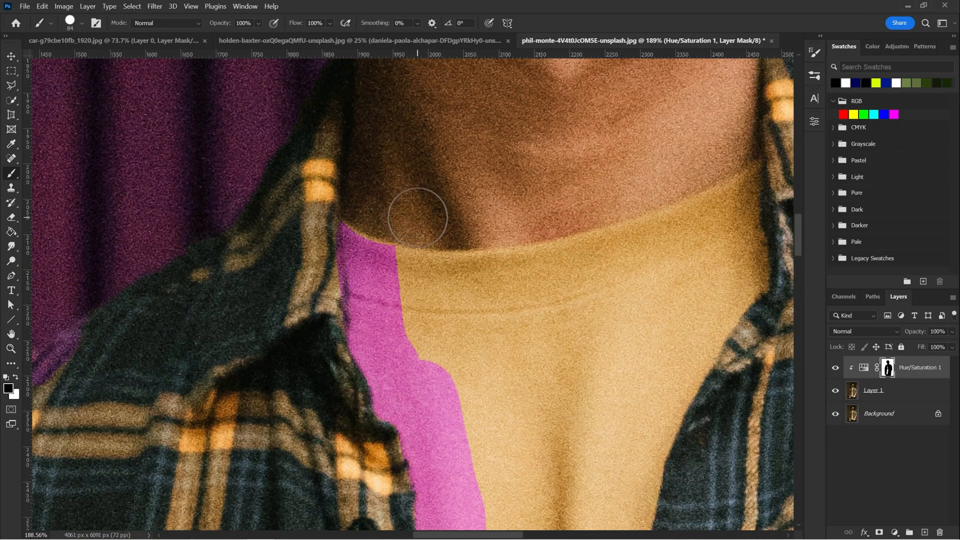
Paint white on the mask along the T-shirt's neckline and right collar edge, starting with a 28 px brush
{"action": "key", "text": "x"}
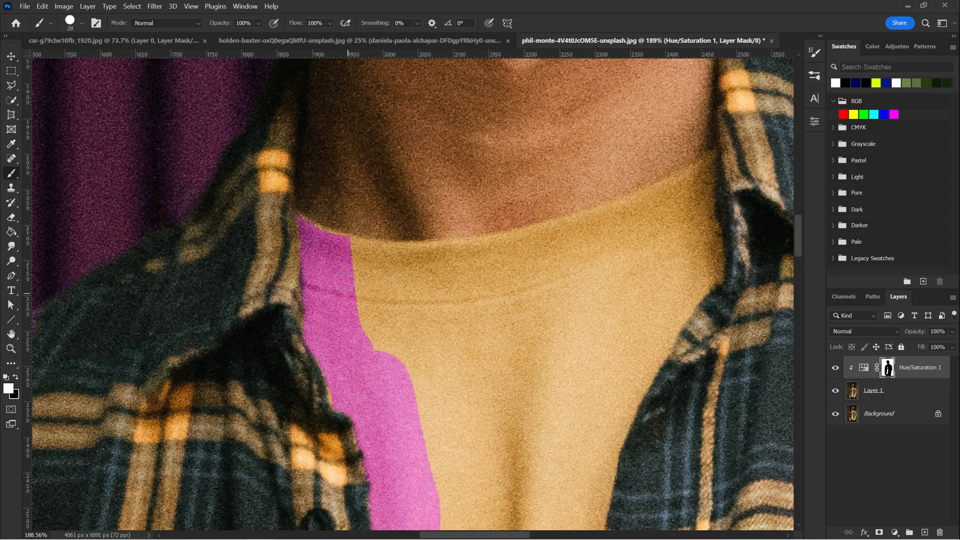
{"action": "mouse_move", "coordinate": [344, 281]}
{"action": "left_mouse_down"}
{"action": "mouse_move", "coordinate": [715, 235]}
{"action": "mouse_move", "coordinate": [637, 402]}
{"action": "left_mouse_up"}
{"action": "left_click_drag", "start_coordinate": [399, 173], "coordinate": [55, 257]}
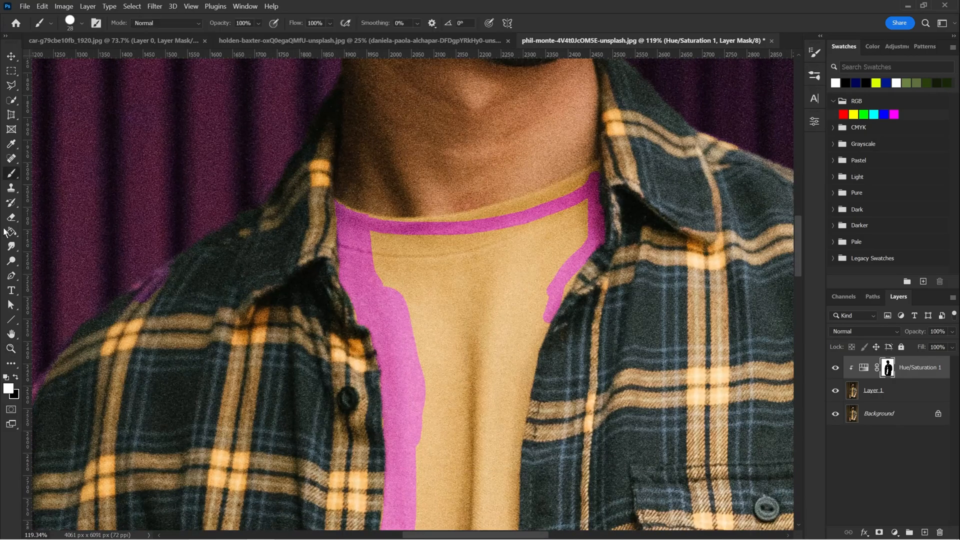
{"action": "left_click_drag", "start_coordinate": [568, 230], "coordinate": [537, 265]}
{"action": "key", "text": "x"}
{"action": "left_click", "coordinate": [608, 293]}
{"action": "key", "text": "x"}
{"action": "left_click_drag", "start_coordinate": [523, 315], "coordinate": [443, 350]}
{"action": "left_click_drag", "start_coordinate": [493, 368], "coordinate": [456, 400]}
{"action": "left_click_drag", "start_coordinate": [580, 188], "coordinate": [632, 188]}
{"action": "left_click_drag", "start_coordinate": [452, 283], "coordinate": [145, 310]}
Touch up the mask around the plaid shirt's left shoulder, hiding the colour spill with black
{"action": "key", "text": "x"}
{"action": "left_click_drag", "start_coordinate": [200, 287], "coordinate": [166, 324]}
{"action": "key", "text": "x"}
{"action": "key", "text": "x"}
{"action": "mouse_move", "coordinate": [513, 258]}
{"action": "left_mouse_down"}
{"action": "mouse_move", "coordinate": [197, 343]}
{"action": "mouse_move", "coordinate": [226, 122]}
{"action": "left_mouse_up"}
Paint white on the mask down the T-shirt's body and along its right edge beside the open shirt
{"action": "key", "text": "x"}
{"action": "mouse_move", "coordinate": [420, 287]}
{"action": "left_mouse_down"}
{"action": "mouse_move", "coordinate": [395, 379]}
{"action": "mouse_move", "coordinate": [397, 450]}
{"action": "left_mouse_up"}
{"action": "scroll", "coordinate": [400, 425], "scroll_direction": "down", "scroll_amount": 2}
{"action": "left_click_drag", "start_coordinate": [425, 450], "coordinate": [430, 225]}
{"action": "left_click_drag", "start_coordinate": [461, 429], "coordinate": [462, 283]}
{"action": "left_click_drag", "start_coordinate": [445, 426], "coordinate": [438, 452]}
{"action": "mouse_move", "coordinate": [465, 488]}
{"action": "left_mouse_down"}
{"action": "mouse_move", "coordinate": [470, 324]}
{"action": "mouse_move", "coordinate": [454, 269]}
{"action": "left_mouse_up"}
{"action": "mouse_move", "coordinate": [434, 248]}
{"action": "left_mouse_down"}
{"action": "mouse_move", "coordinate": [451, 465]}
{"action": "mouse_move", "coordinate": [467, 322]}
{"action": "left_mouse_up"}
{"action": "left_click_drag", "start_coordinate": [423, 290], "coordinate": [437, 480]}
{"action": "mouse_move", "coordinate": [477, 511]}
{"action": "left_mouse_down"}
{"action": "mouse_move", "coordinate": [471, 231]}
{"action": "mouse_move", "coordinate": [437, 223]}
{"action": "mouse_move", "coordinate": [435, 429]}
{"action": "mouse_move", "coordinate": [452, 247]}
{"action": "left_mouse_up"}
{"action": "mouse_move", "coordinate": [440, 260]}
{"action": "left_mouse_down"}
{"action": "mouse_move", "coordinate": [435, 230]}
{"action": "mouse_move", "coordinate": [448, 500]}
{"action": "mouse_move", "coordinate": [495, 198]}
{"action": "left_mouse_up"}
{"action": "left_click_drag", "start_coordinate": [433, 459], "coordinate": [434, 487]}
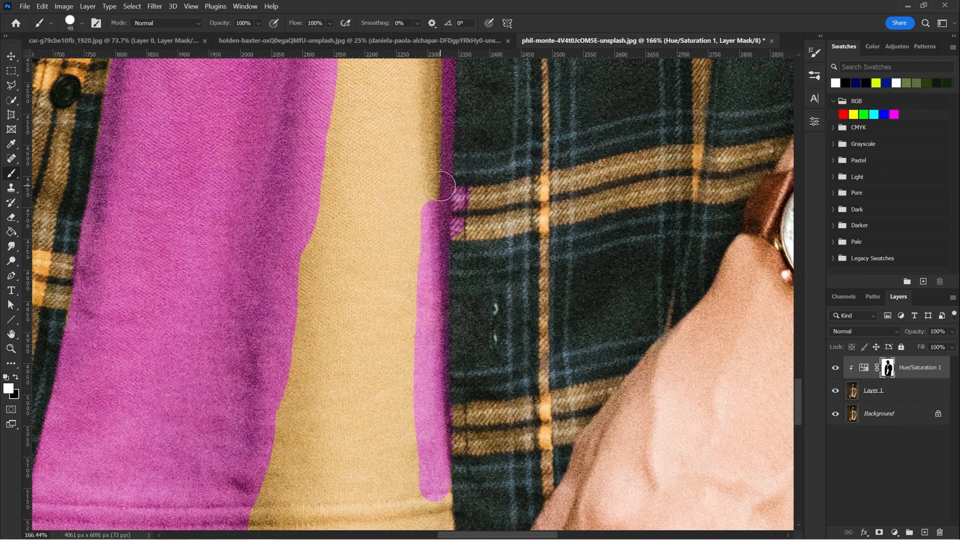
Paint white on the mask along the T-shirt's hem and lower right edge
{"action": "mouse_move", "coordinate": [422, 403]}
{"action": "left_mouse_down"}
{"action": "mouse_move", "coordinate": [424, 278]}
{"action": "mouse_move", "coordinate": [425, 300]}
{"action": "left_mouse_up"}
{"action": "mouse_move", "coordinate": [442, 419]}
{"action": "left_mouse_down"}
{"action": "mouse_move", "coordinate": [350, 435]}
{"action": "mouse_move", "coordinate": [360, 400]}
{"action": "mouse_move", "coordinate": [380, 380]}
{"action": "mouse_move", "coordinate": [315, 369]}
{"action": "left_mouse_up"}
{"action": "left_click_drag", "start_coordinate": [482, 292], "coordinate": [450, 360]}
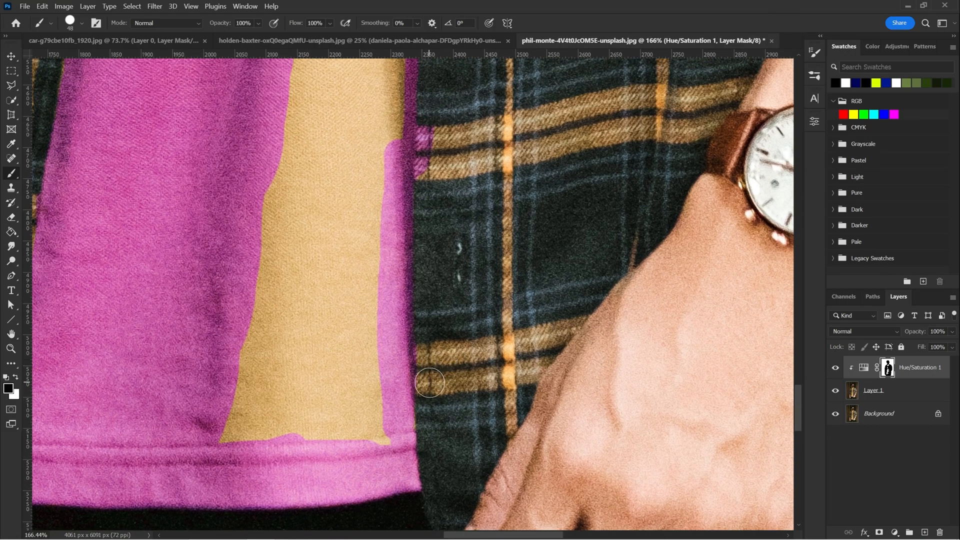
Paint black on the mask along the right placket to clear the pink spill from the plaid shirt
{"action": "left_click_drag", "start_coordinate": [440, 247], "coordinate": [434, 383]}
{"action": "left_click_drag", "start_coordinate": [426, 240], "coordinate": [431, 328]}
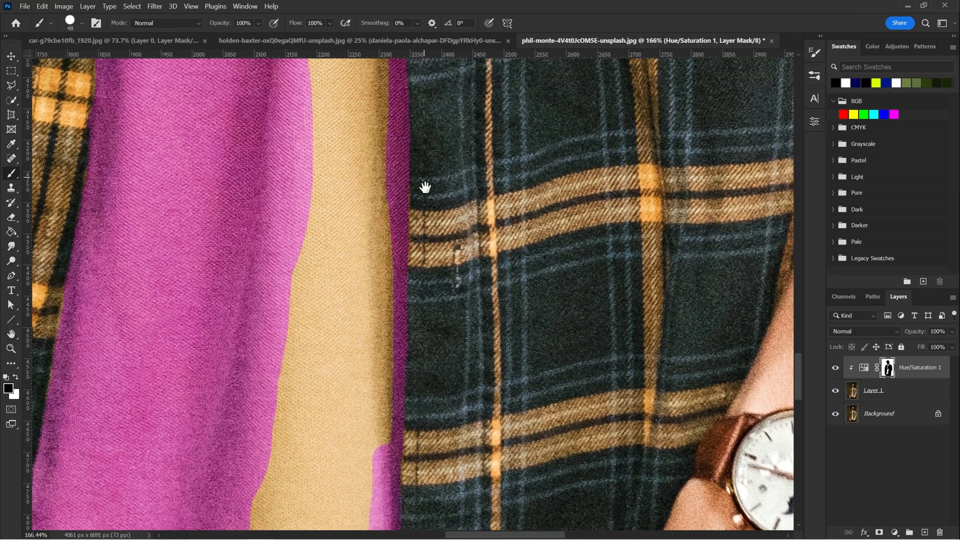
{"action": "mouse_move", "coordinate": [425, 187]}
{"action": "left_mouse_down"}
{"action": "mouse_move", "coordinate": [435, 317]}
{"action": "mouse_move", "coordinate": [422, 326]}
{"action": "mouse_move", "coordinate": [445, 366]}
{"action": "left_mouse_up"}
{"action": "mouse_move", "coordinate": [431, 292]}
{"action": "left_mouse_down"}
{"action": "mouse_move", "coordinate": [437, 174]}
{"action": "mouse_move", "coordinate": [426, 313]}
{"action": "mouse_move", "coordinate": [426, 202]}
{"action": "left_mouse_up"}
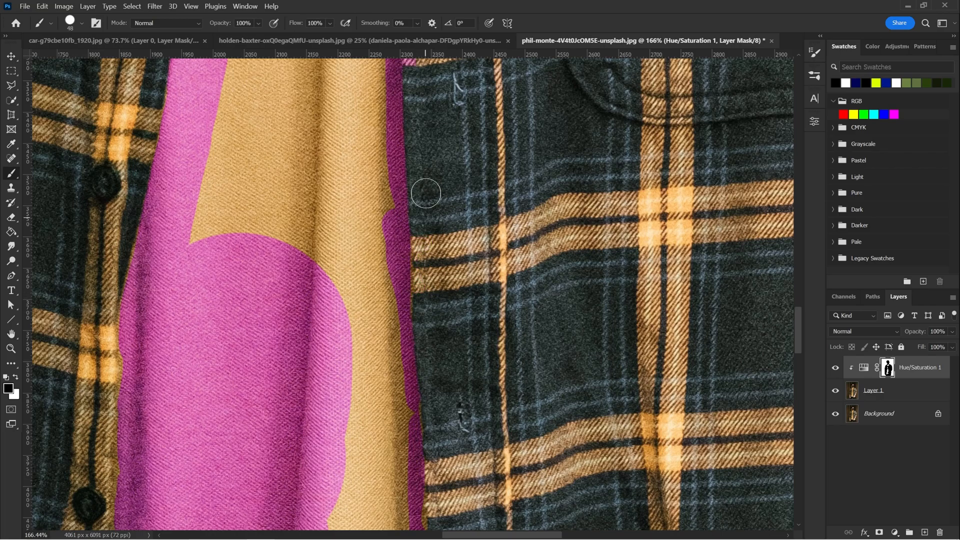
Fill the remaining yellow strip of the T-shirt with a large white brush, touching up its right edge with black
{"action": "key", "text": "x"}
{"action": "left_click_drag", "start_coordinate": [444, 260], "coordinate": [408, 248]}
{"action": "left_click_drag", "start_coordinate": [408, 430], "coordinate": [420, 150]}
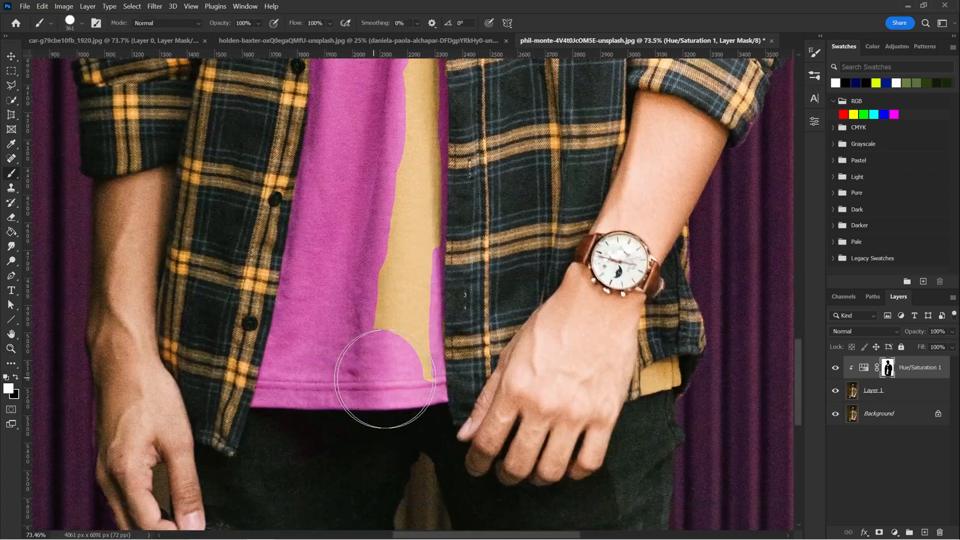
{"action": "left_click_drag", "start_coordinate": [385, 381], "coordinate": [400, 200]}
{"action": "left_click_drag", "start_coordinate": [410, 399], "coordinate": [404, 356]}
{"action": "left_click_drag", "start_coordinate": [425, 220], "coordinate": [414, 376]}
{"action": "left_click_drag", "start_coordinate": [420, 400], "coordinate": [435, 215]}
{"action": "key", "text": "x"}
{"action": "left_click_drag", "start_coordinate": [483, 423], "coordinate": [476, 225]}
{"action": "key", "text": "x"}
{"action": "key", "text": "z"}
{"action": "left_click_drag", "start_coordinate": [540, 373], "coordinate": [469, 380]}
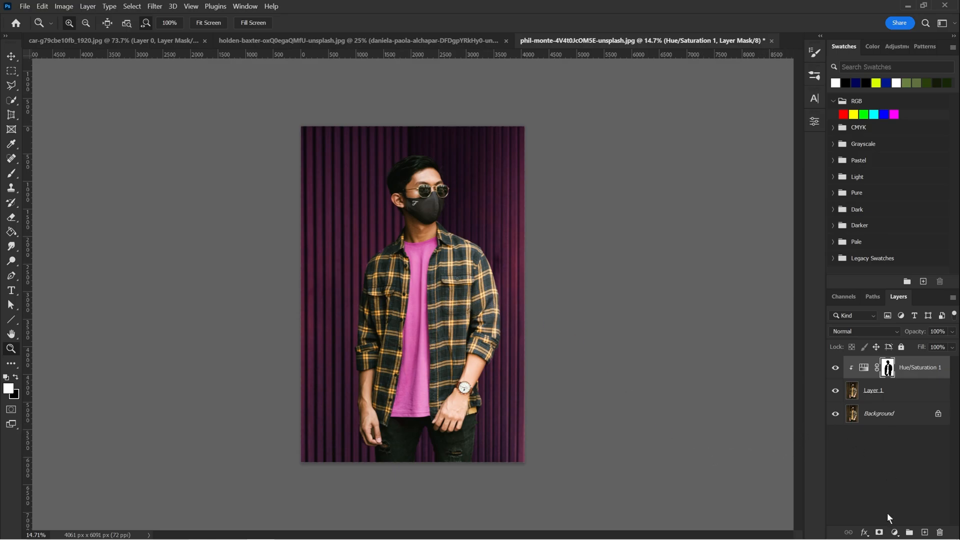
Add a second Hue/Saturation adjustment above the first and clip it to Layer 1
{"action": "left_click", "coordinate": [895, 533]}
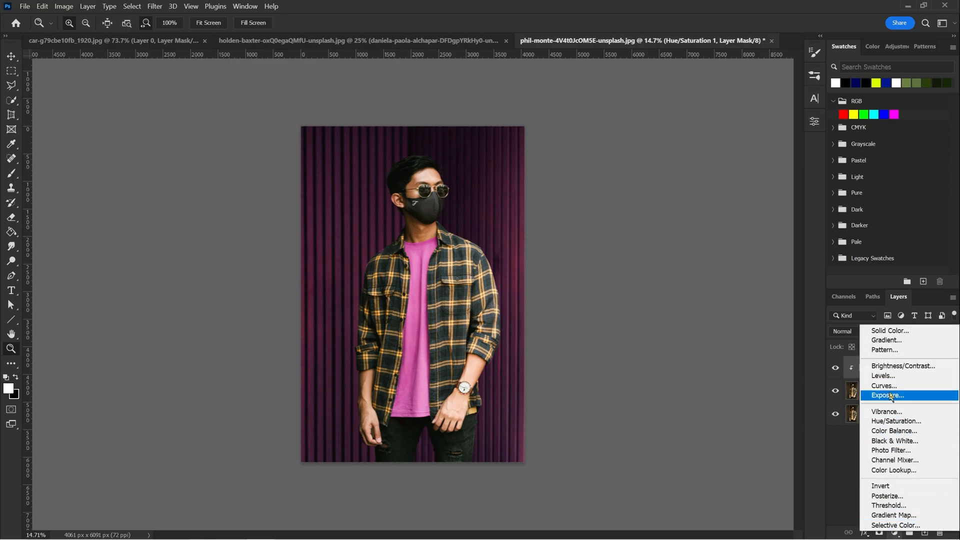
{"action": "left_click", "coordinate": [899, 421]}
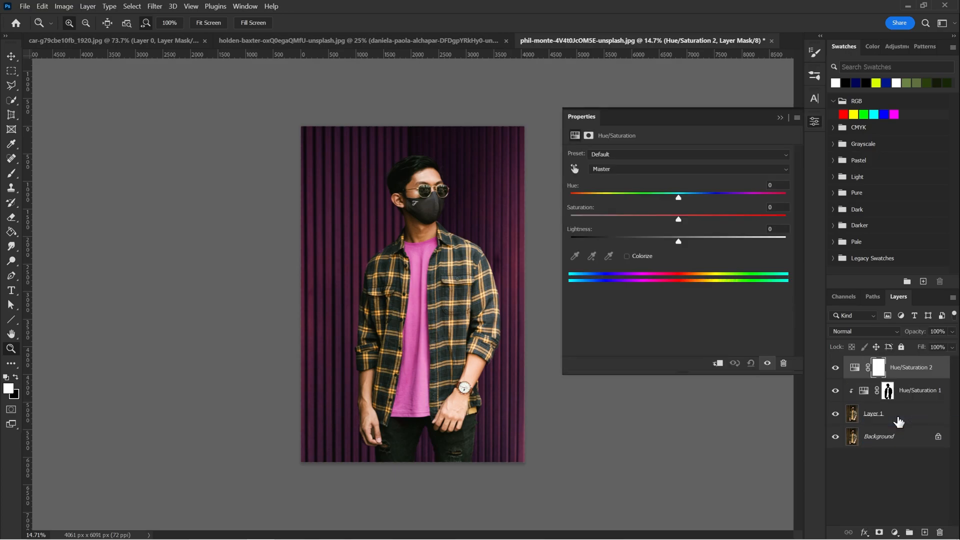
{"action": "left_click", "coordinate": [718, 364]}
{"action": "left_click_drag", "start_coordinate": [679, 200], "coordinate": [713, 205]}
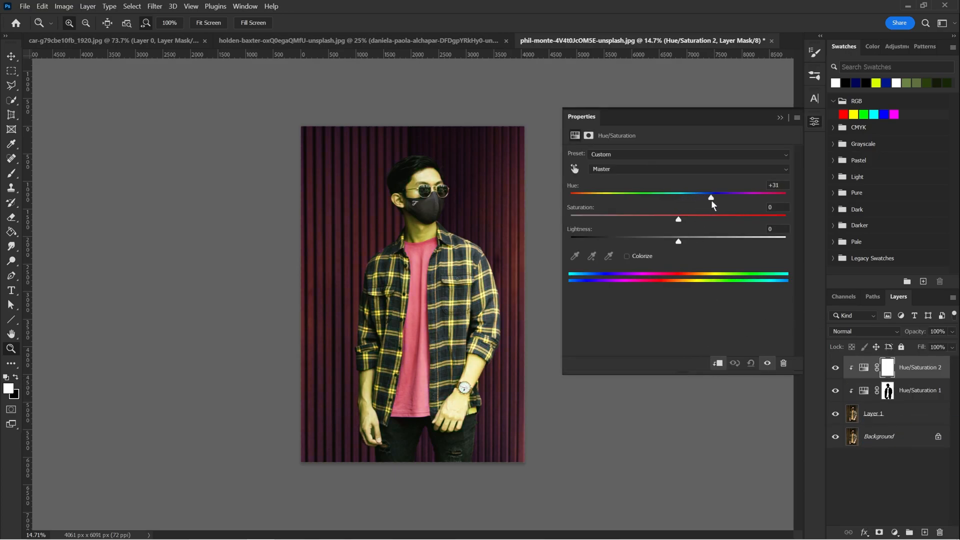
{"action": "key", "text": "ctrl+z"}
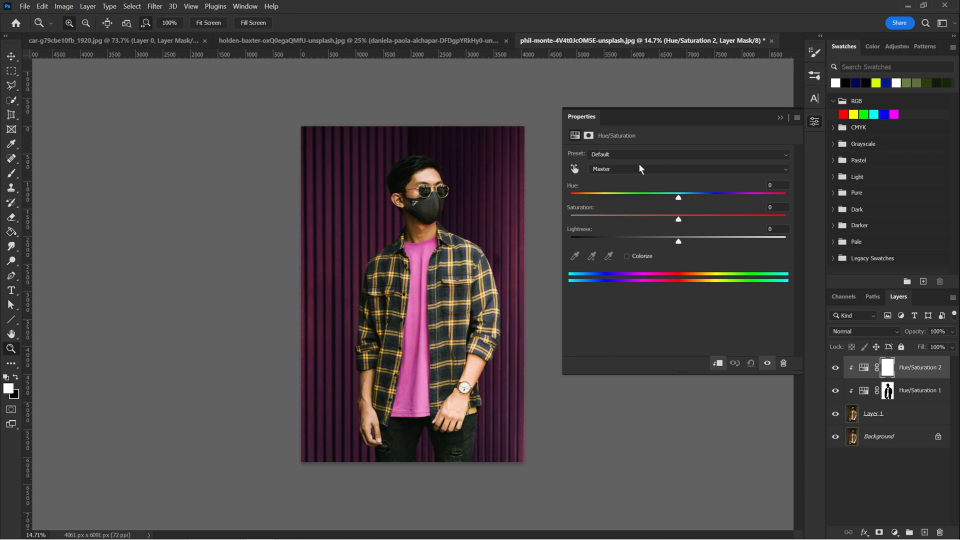
Set the second adjustment's Yellows hue to +180 to turn the plaid stripes green
{"action": "left_click", "coordinate": [640, 169]}
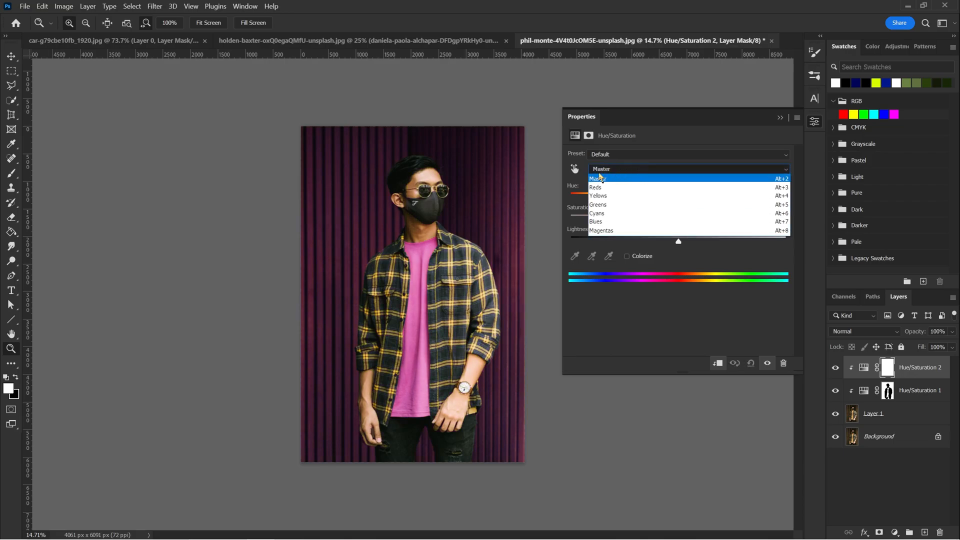
{"action": "left_click", "coordinate": [642, 196]}
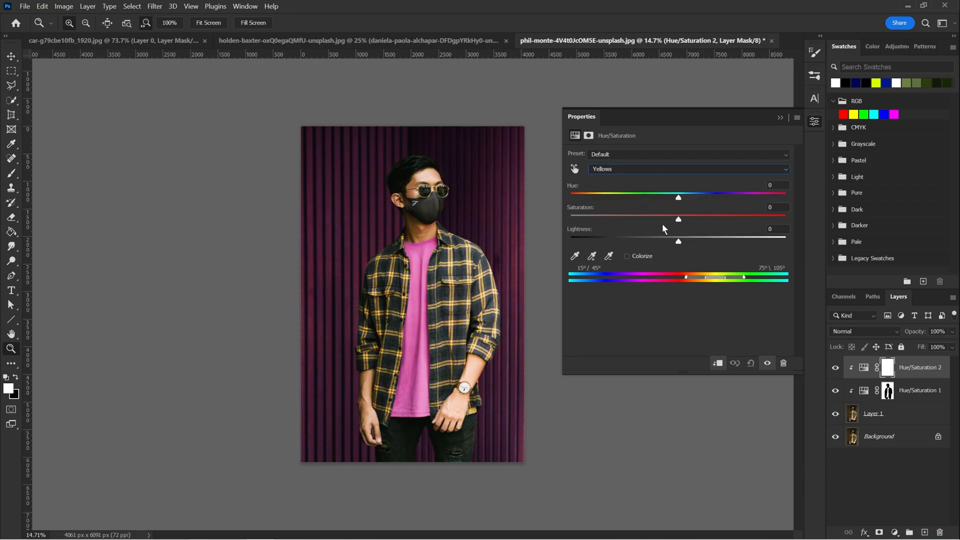
{"action": "left_click_drag", "start_coordinate": [678, 199], "coordinate": [828, 194]}
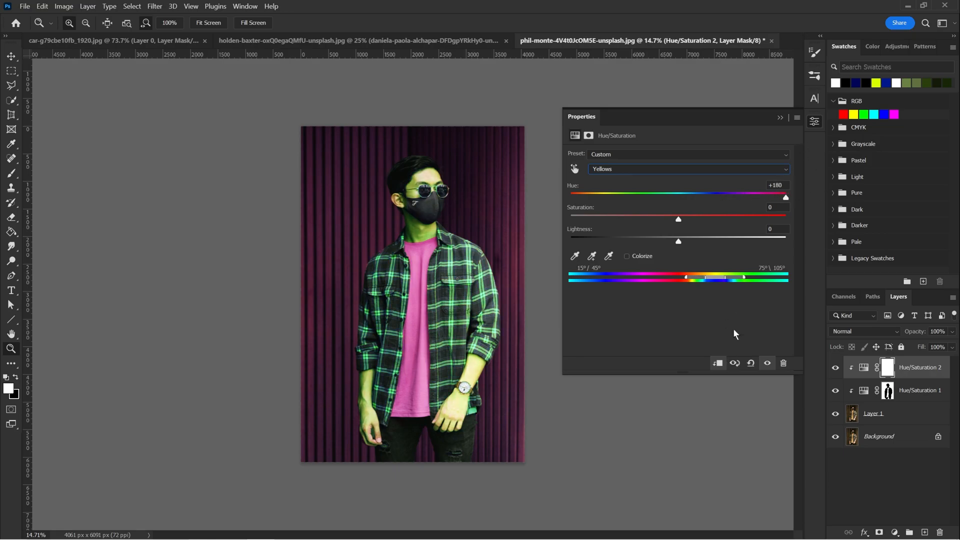
{"action": "left_click", "coordinate": [780, 118]}
Turn the second adjustment's mask black and paint white over the right half of the plaid shirt
{"action": "left_click_drag", "start_coordinate": [888, 369], "coordinate": [877, 375]}
{"action": "left_click_drag", "start_coordinate": [388, 314], "coordinate": [425, 314]}
{"action": "key", "text": "b"}
{"action": "key", "text": "x"}
{"action": "left_click_drag", "start_coordinate": [481, 460], "coordinate": [478, 497]}
{"action": "key", "text": "x"}
{"action": "left_click_drag", "start_coordinate": [560, 285], "coordinate": [543, 380]}
{"action": "left_click_drag", "start_coordinate": [487, 263], "coordinate": [523, 345]}
{"action": "mouse_move", "coordinate": [499, 370]}
{"action": "left_mouse_down"}
{"action": "mouse_move", "coordinate": [510, 349]}
{"action": "mouse_move", "coordinate": [506, 292]}
{"action": "left_mouse_up"}
{"action": "key", "text": "x"}
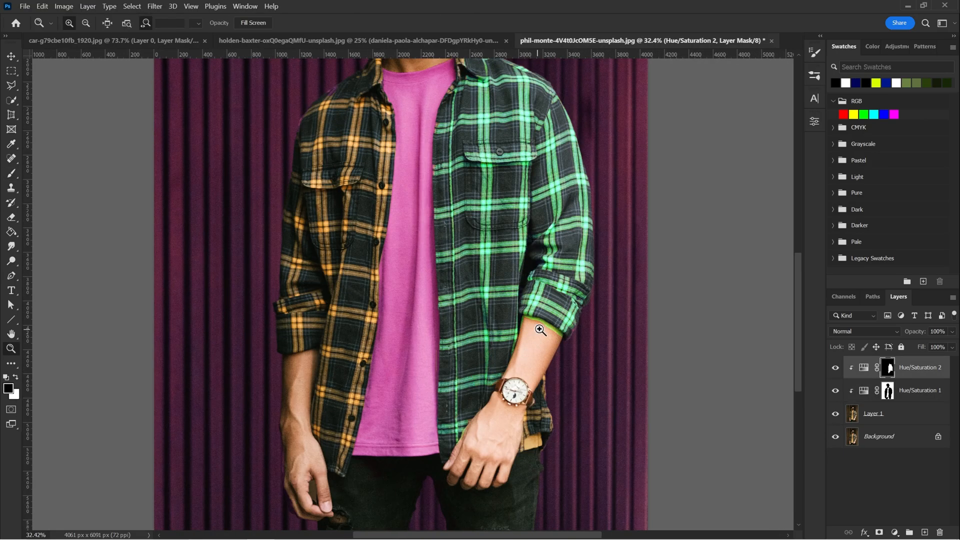
Clean the mask around the right cuff and forearm with black, and paint white over the hem behind the hand
{"action": "left_click_drag", "start_coordinate": [539, 333], "coordinate": [575, 333]}
{"action": "left_click_drag", "start_coordinate": [540, 440], "coordinate": [506, 271]}
{"action": "key", "text": "x"}
{"action": "left_click_drag", "start_coordinate": [492, 378], "coordinate": [465, 395]}
{"action": "key", "text": "x"}
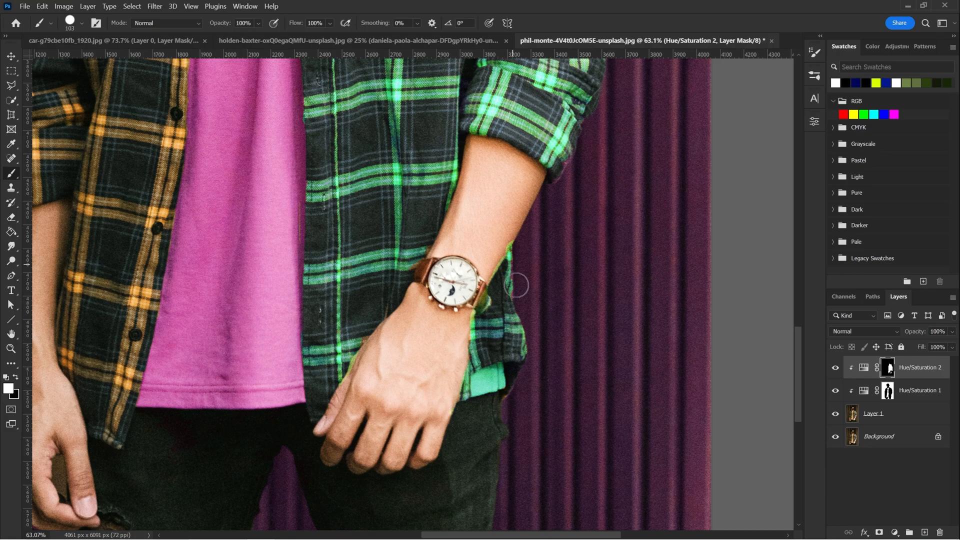
Refine the second adjustment's mask with black and white along the hand's edges, below the watch and beside the shirt hem
{"action": "scroll", "coordinate": [520, 258], "scroll_direction": "up", "scroll_amount": 3}
{"action": "scroll", "coordinate": [457, 393], "scroll_direction": "down", "scroll_amount": 10}
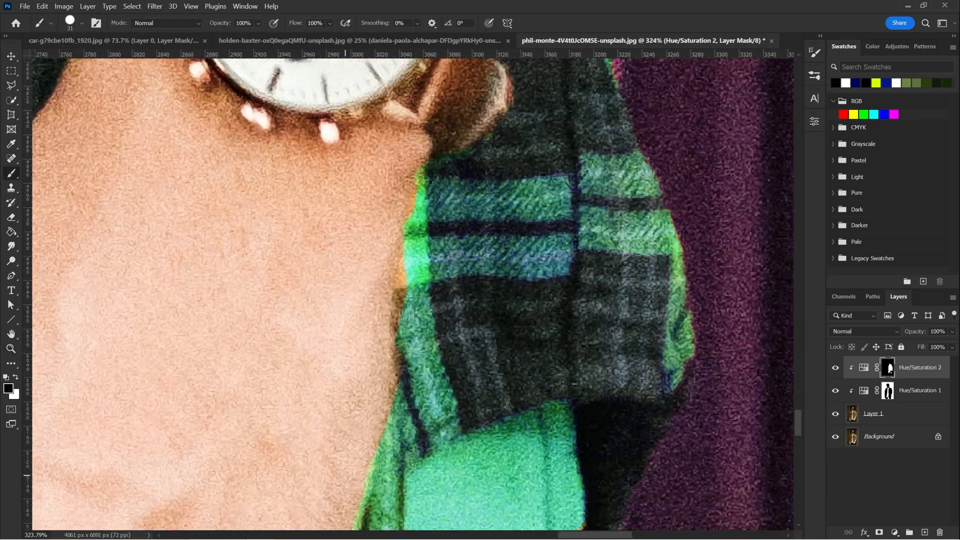
{"action": "scroll", "coordinate": [360, 418], "scroll_direction": "up", "scroll_amount": 5}
{"action": "key", "text": "x"}
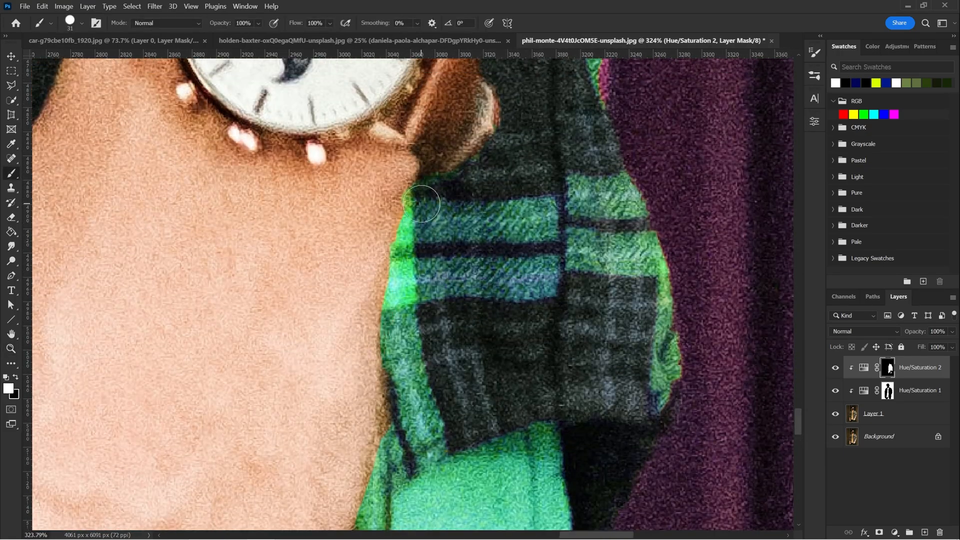
{"action": "key", "text": "x"}
{"action": "scroll", "coordinate": [422, 207], "scroll_direction": "down", "scroll_amount": 3}
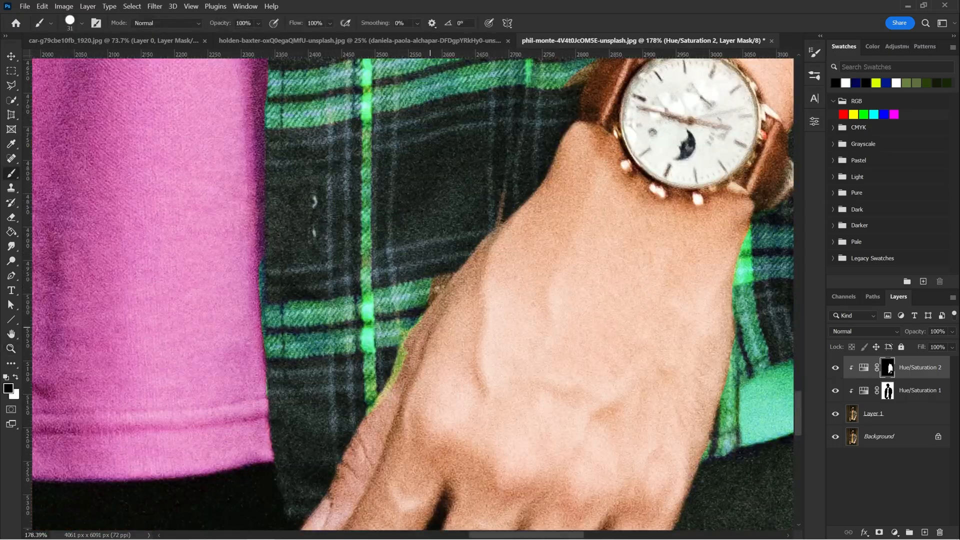
{"action": "key", "text": "x"}
Paint white on the second adjustment's mask over the left half of the plaid shirt, and clean spill with black
{"action": "scroll", "coordinate": [427, 330], "scroll_direction": "down", "scroll_amount": 8}
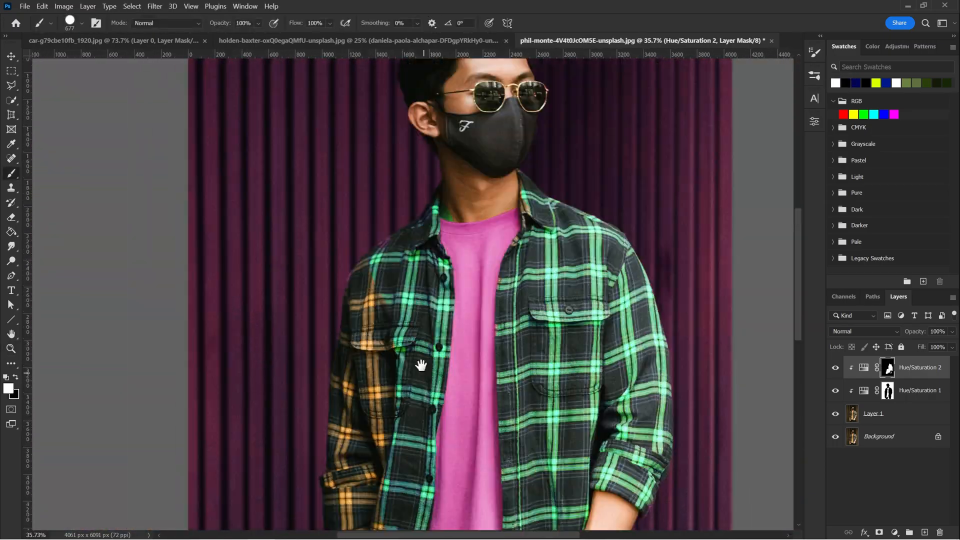
{"action": "left_click_drag", "start_coordinate": [421, 365], "coordinate": [421, 158]}
{"action": "left_click_drag", "start_coordinate": [363, 125], "coordinate": [350, 280]}
{"action": "scroll", "coordinate": [370, 375], "scroll_direction": "up", "scroll_amount": 4}
{"action": "left_click_drag", "start_coordinate": [424, 313], "coordinate": [437, 297]}
{"action": "key", "text": "x"}
{"action": "mouse_move", "coordinate": [400, 223]}
{"action": "left_mouse_down"}
{"action": "mouse_move", "coordinate": [373, 219]}
{"action": "mouse_move", "coordinate": [440, 195]}
{"action": "left_mouse_up"}
{"action": "key", "text": "x"}
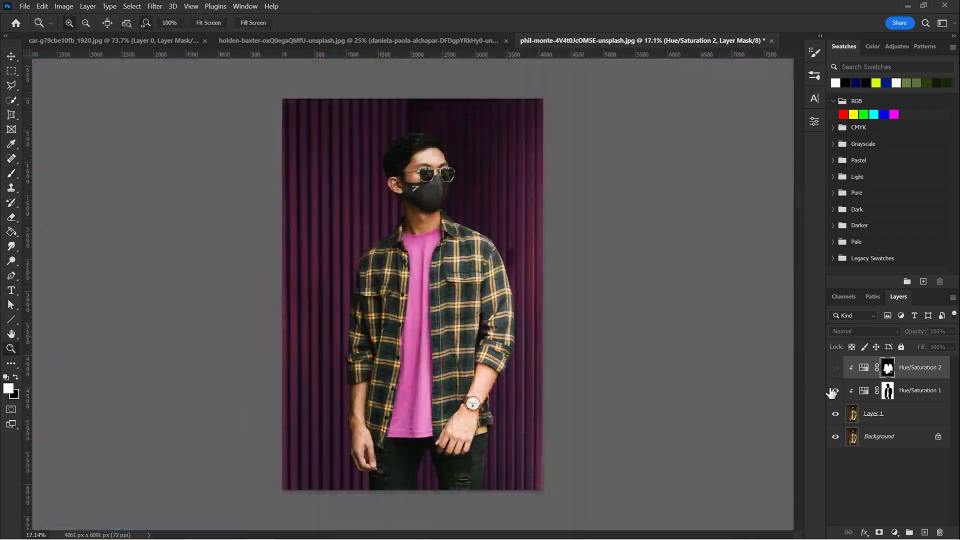
Hide both Hue/Saturation adjustments to compare with the original photo, and show them again
{"action": "left_click", "coordinate": [835, 367]}
{"action": "left_click", "coordinate": [833, 391]}
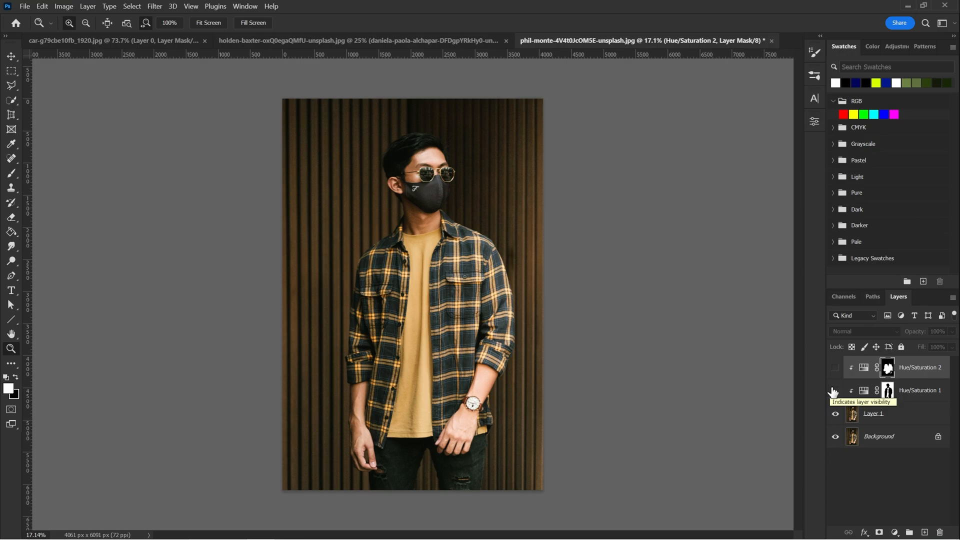
{"action": "left_click", "coordinate": [835, 391]}
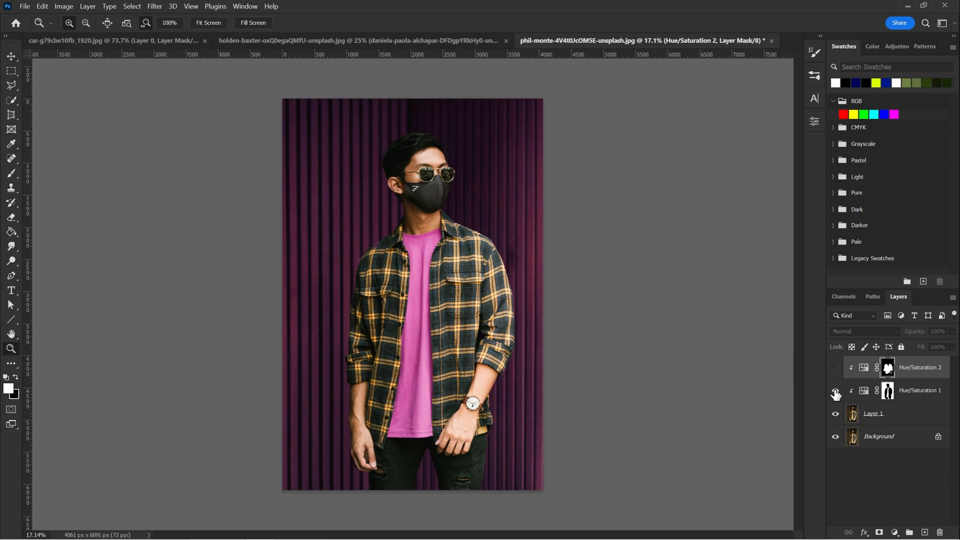
{"action": "left_click", "coordinate": [835, 368]}
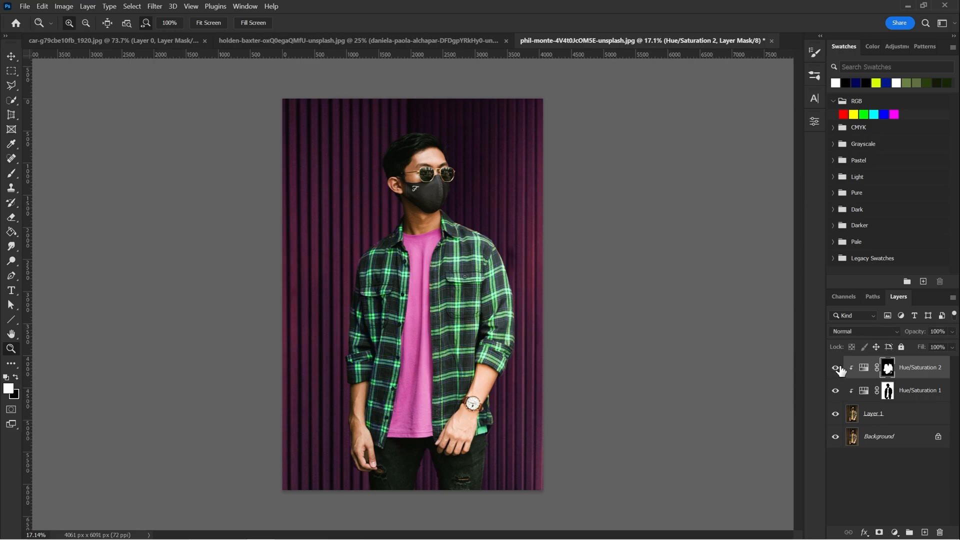